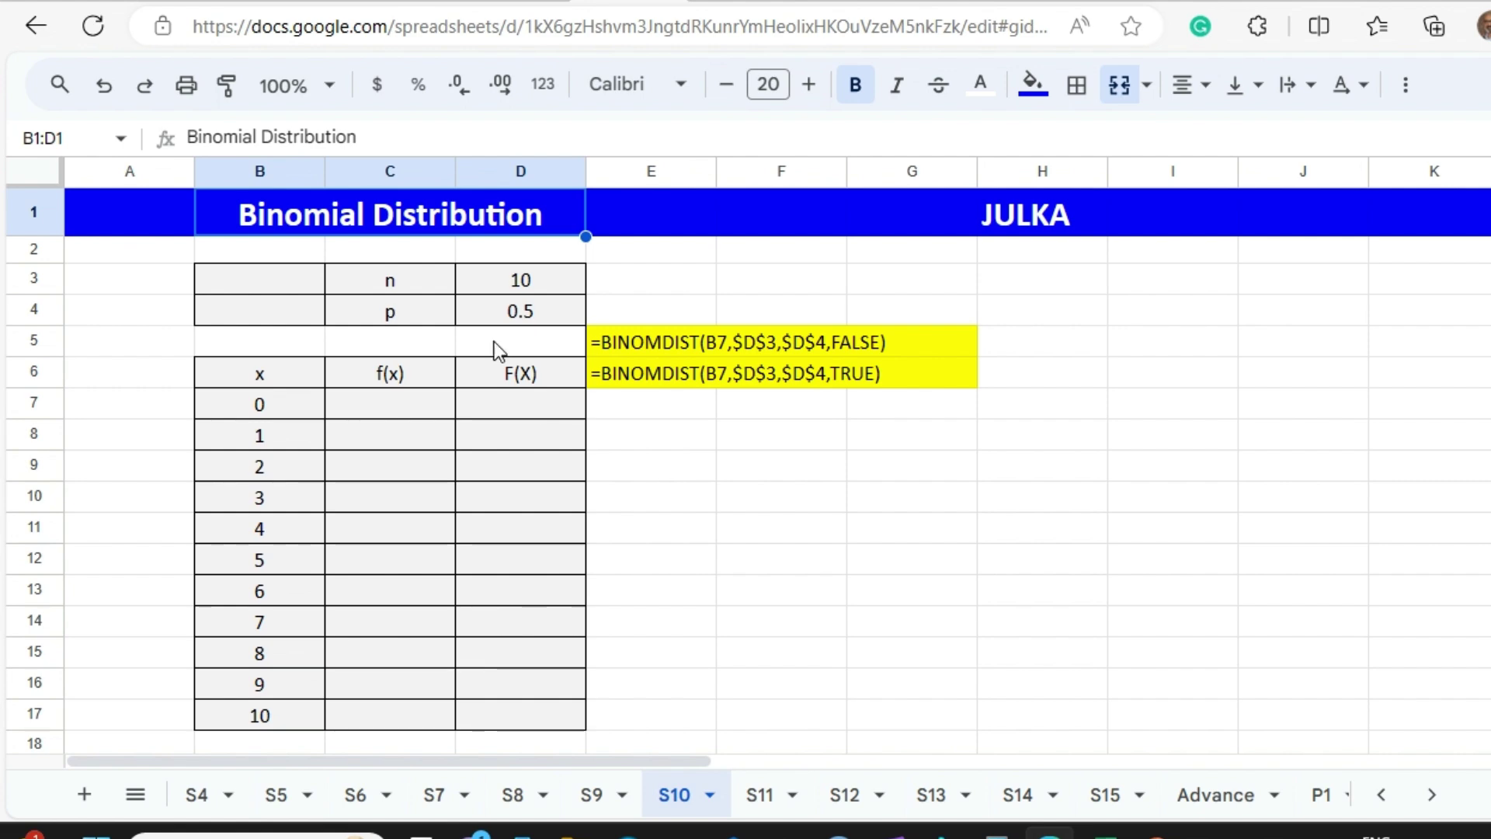
Step: Review the parameters n = 10 and p = 0.5 and the x values 0–10, then select C7
click(410, 286)
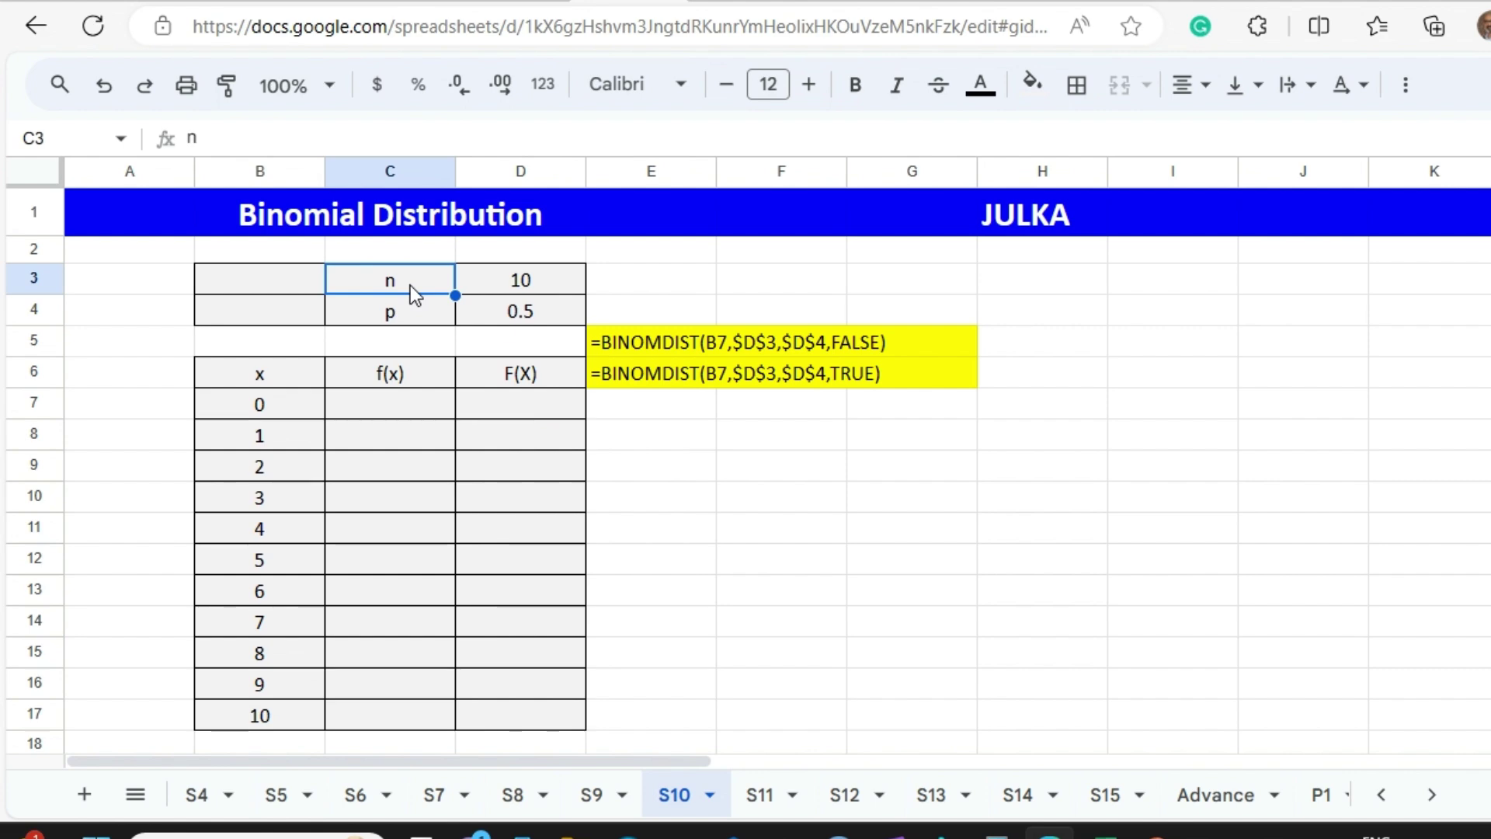
click(512, 286)
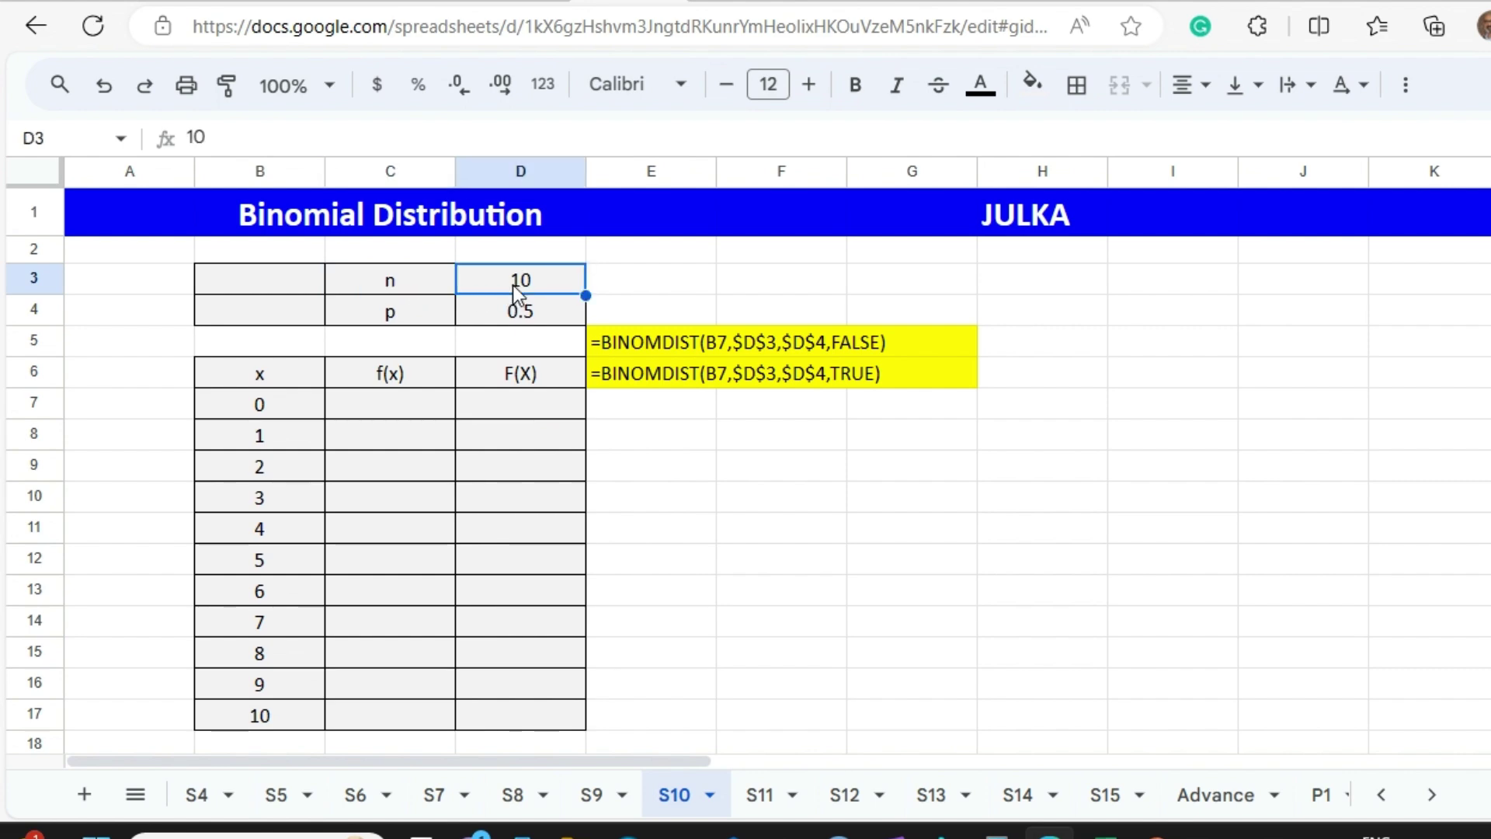
click(429, 314)
click(518, 324)
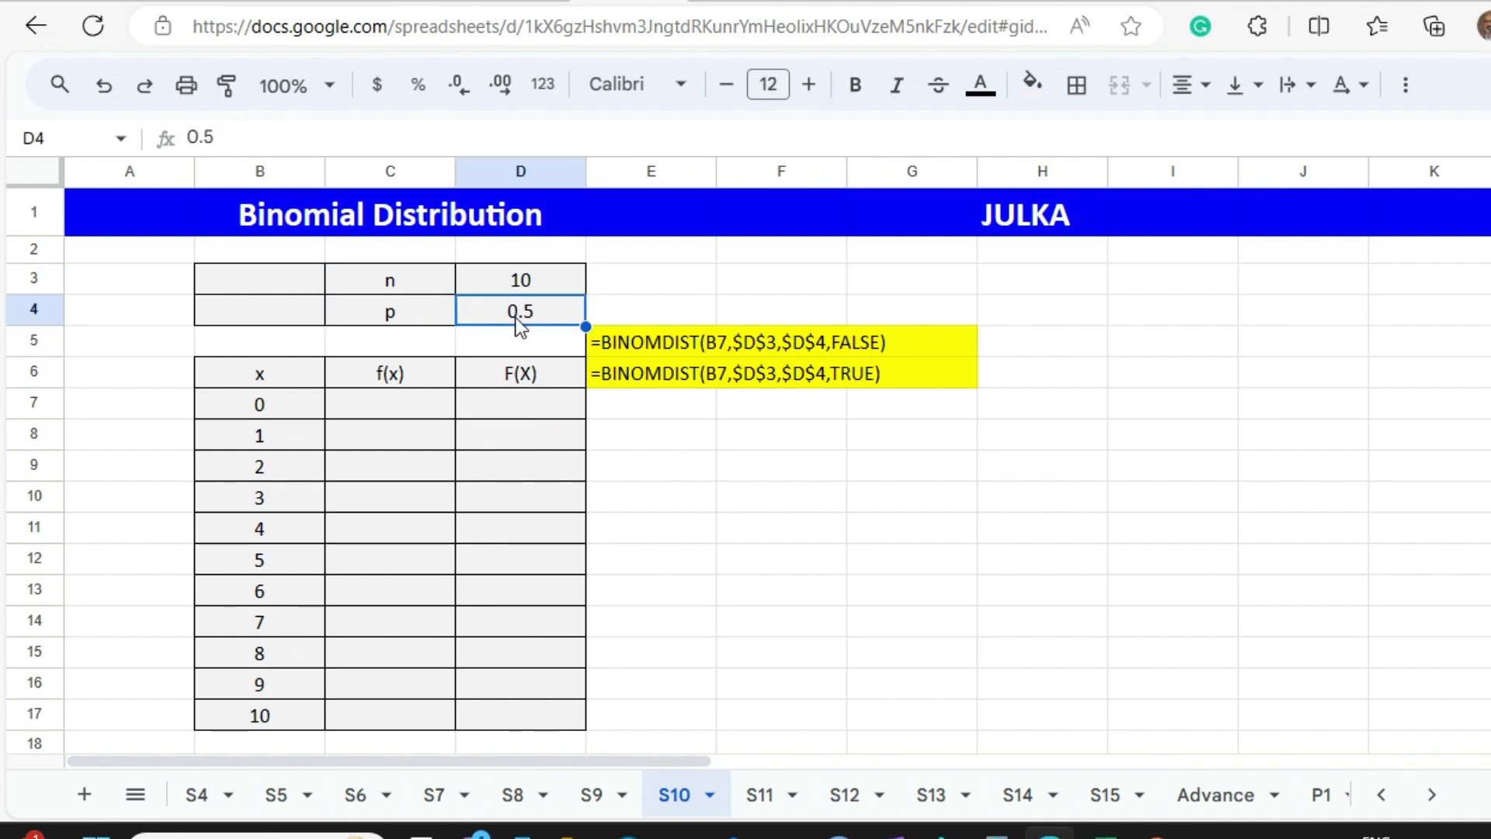
click(287, 379)
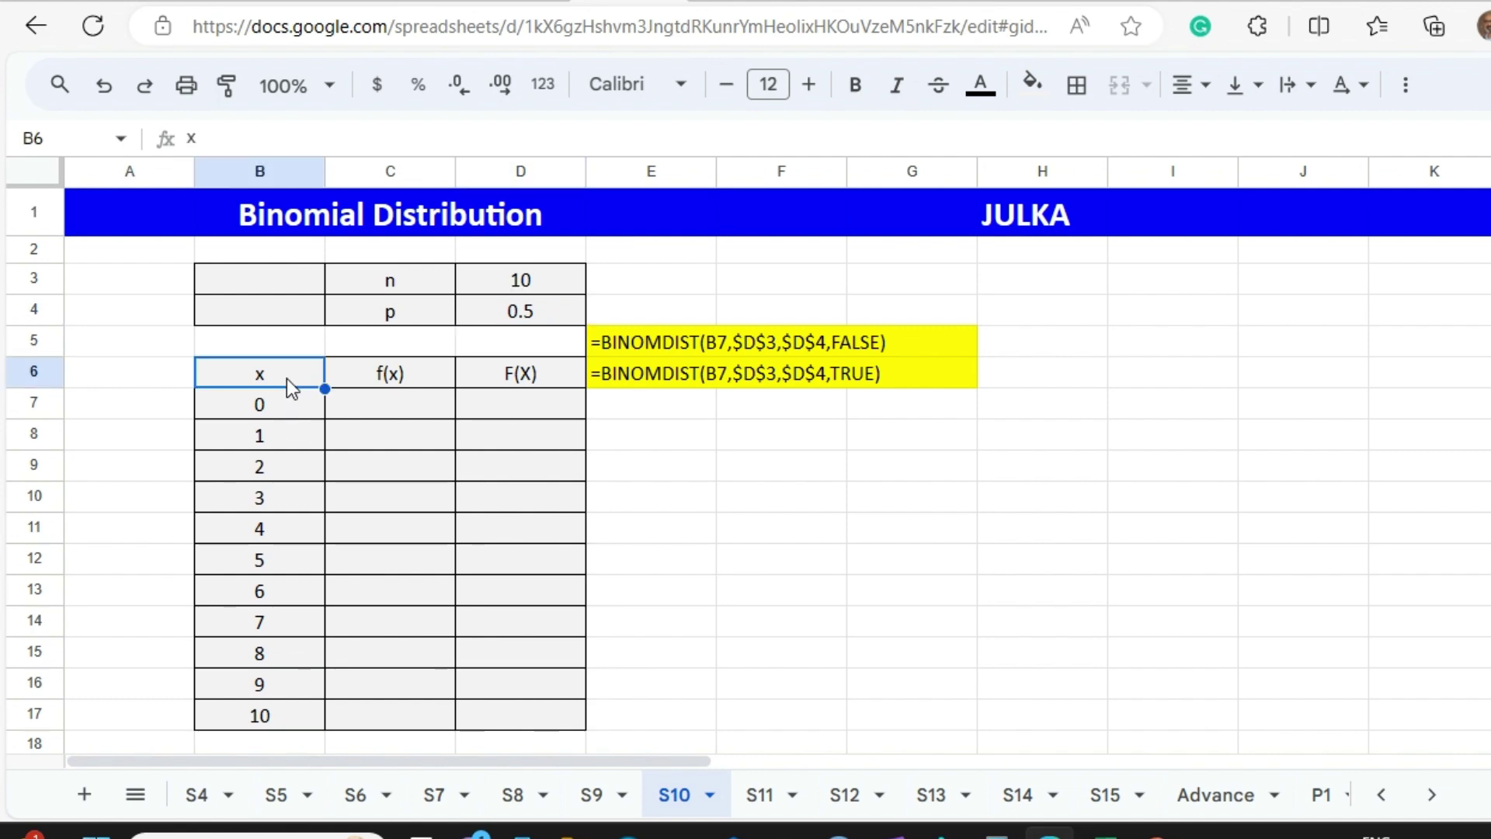
key(shift+Down)
key(shift+Down)
key(shift+Down)
key(shift+Down)
key(shift+Down)
key(shift+Down)
key(shift+Down)
key(shift+Down)
key(shift+Down)
key(shift+Down)
key(shift+Down)
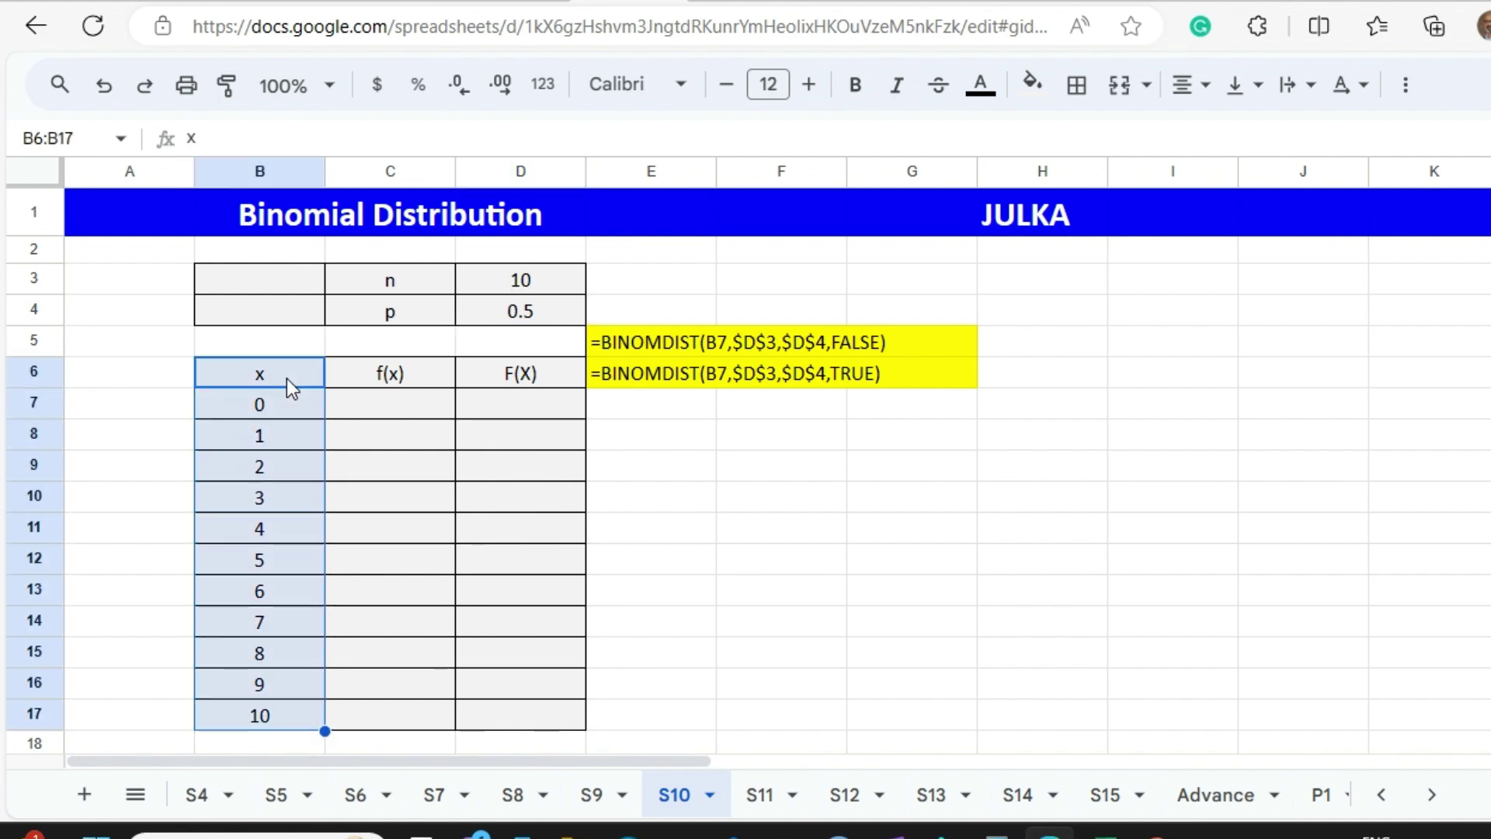
click(377, 402)
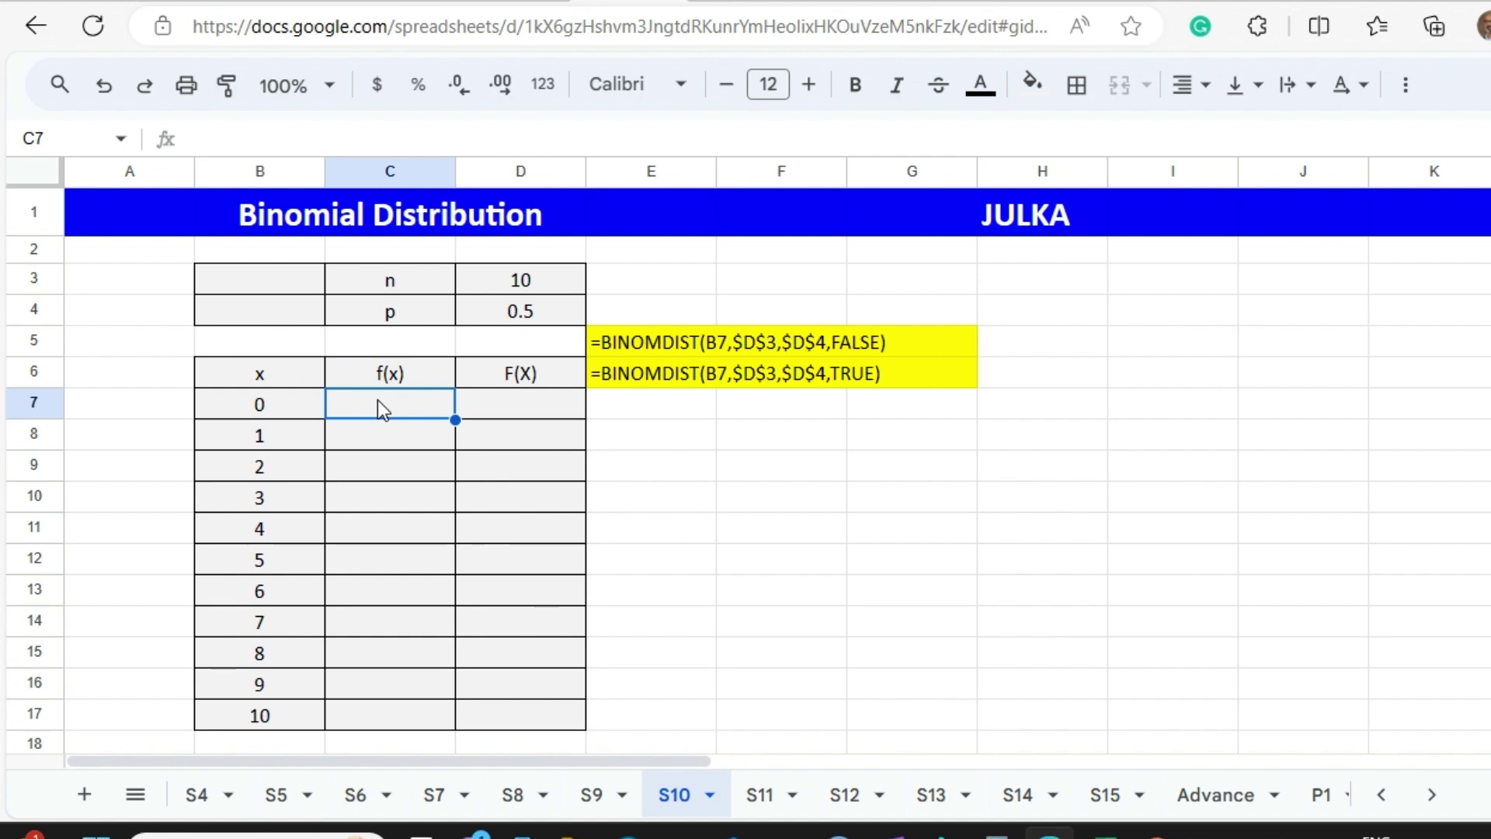
Step: Enter =BINOMDIST(B7,$D$3,$D$4,False) in C7, giving f(0) = 0.0009765625
text(=)
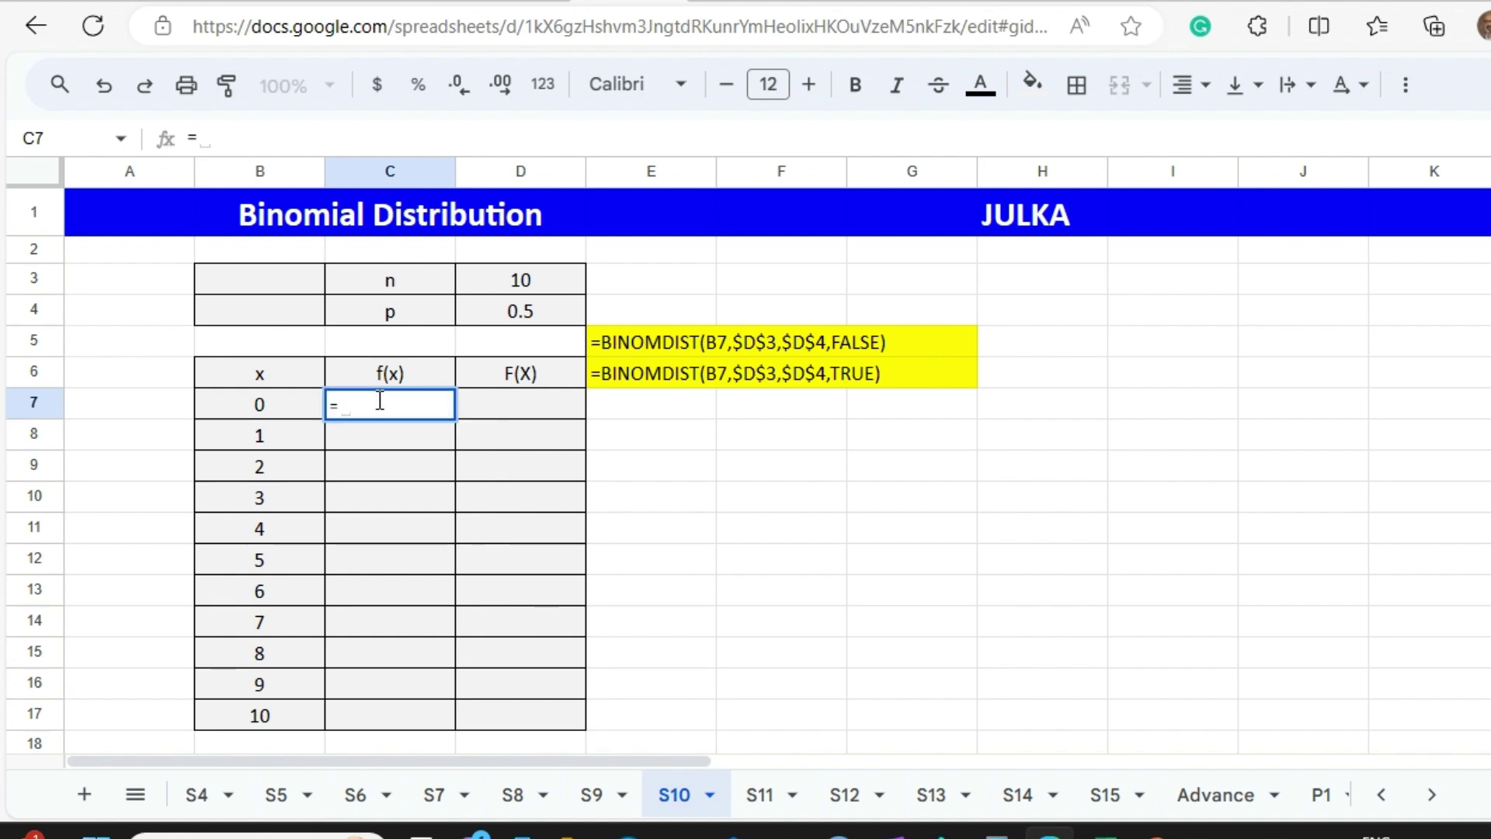
text(bino)
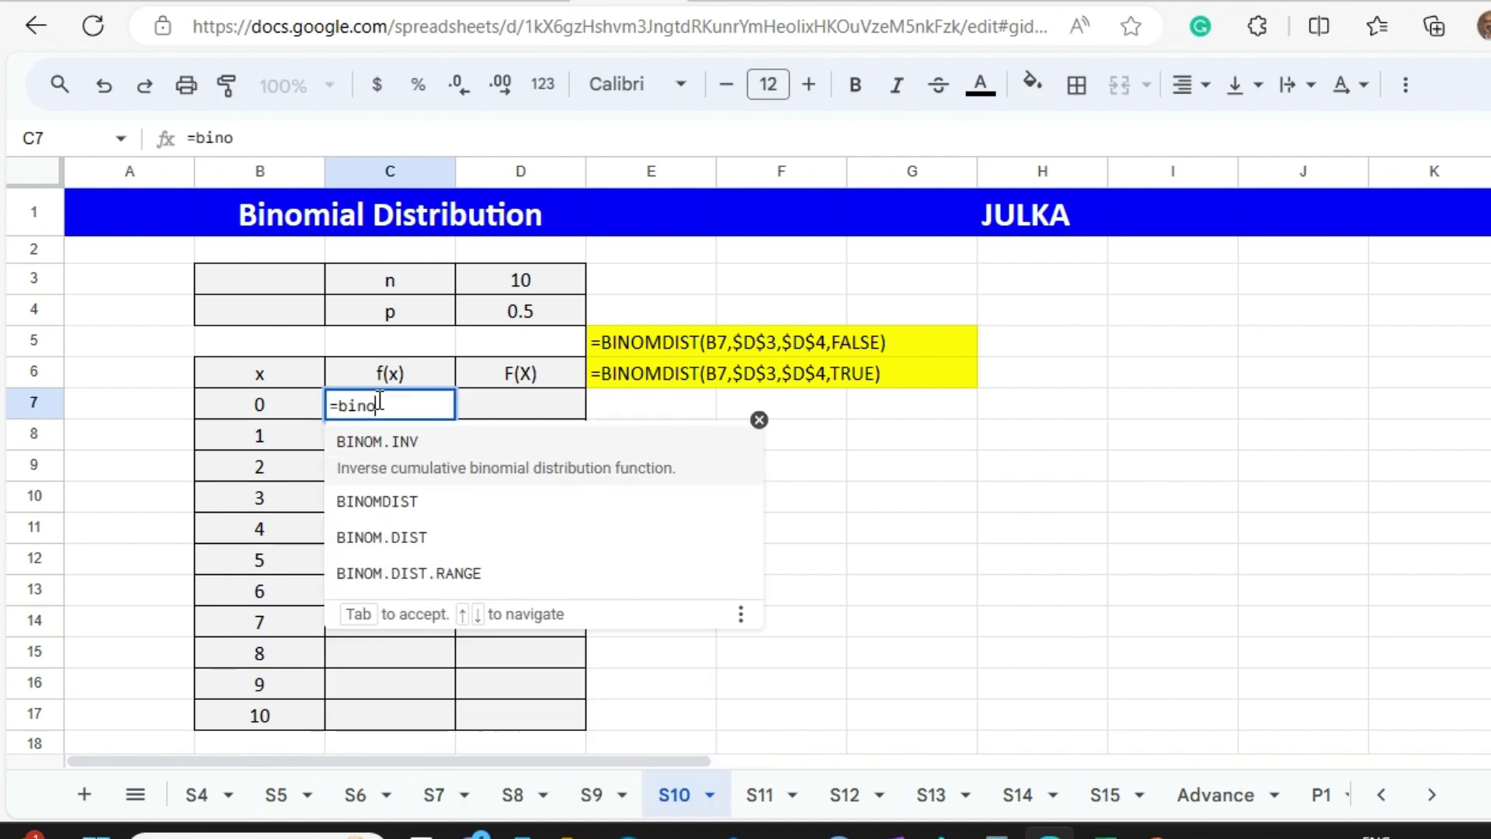
click(399, 497)
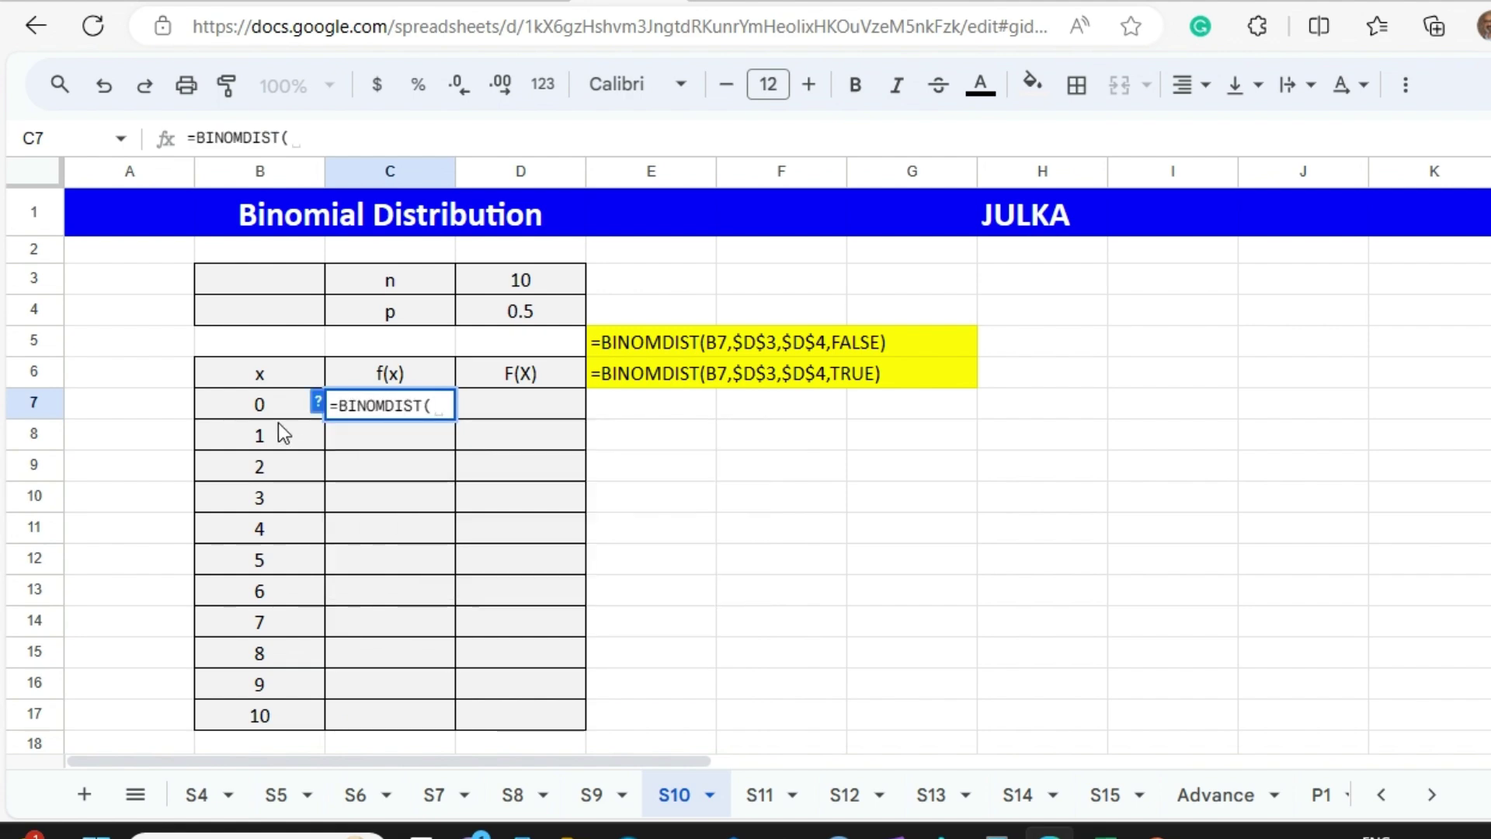
click(260, 404)
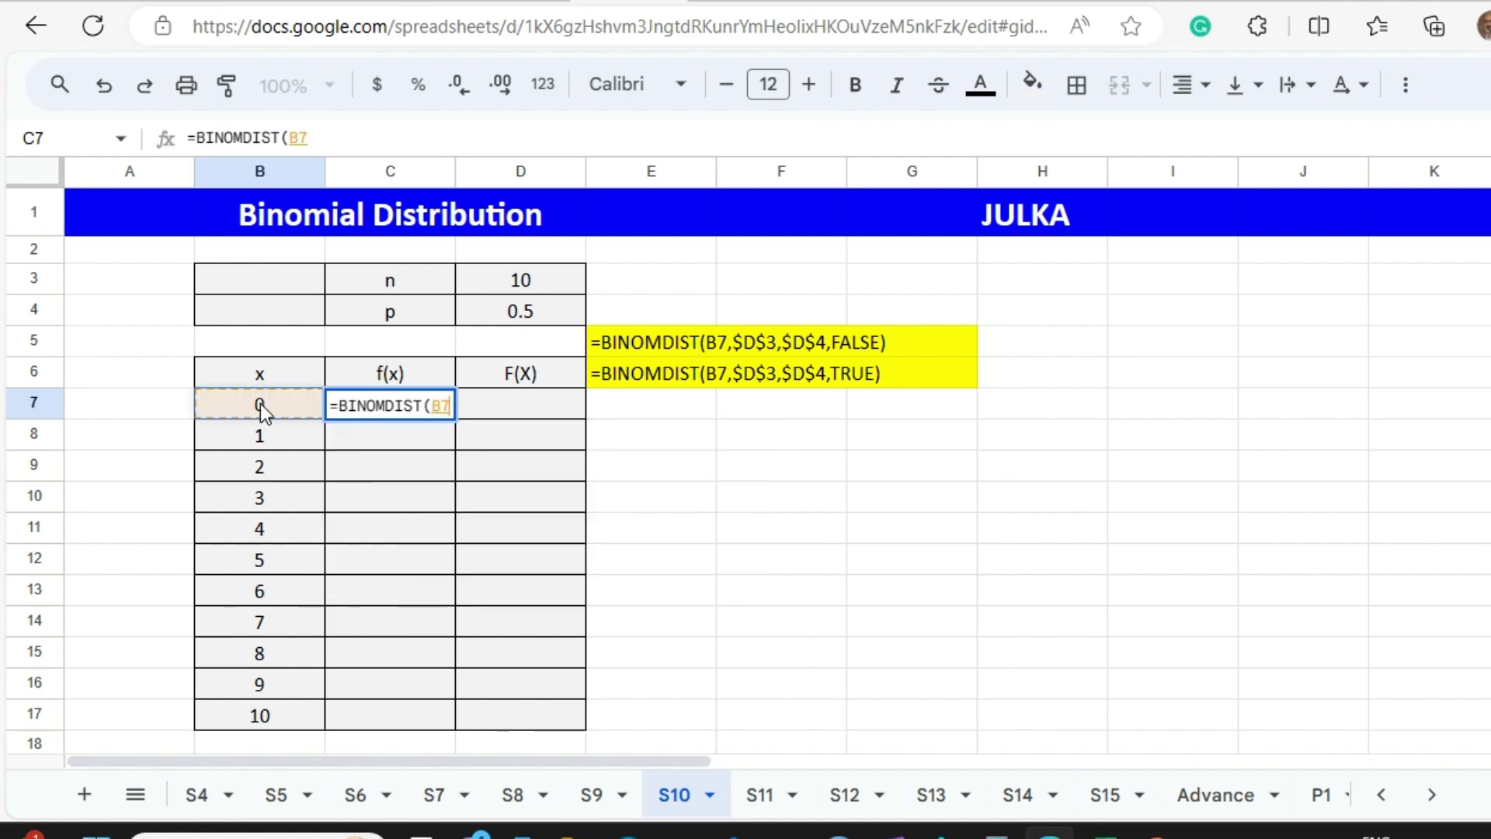
text(,)
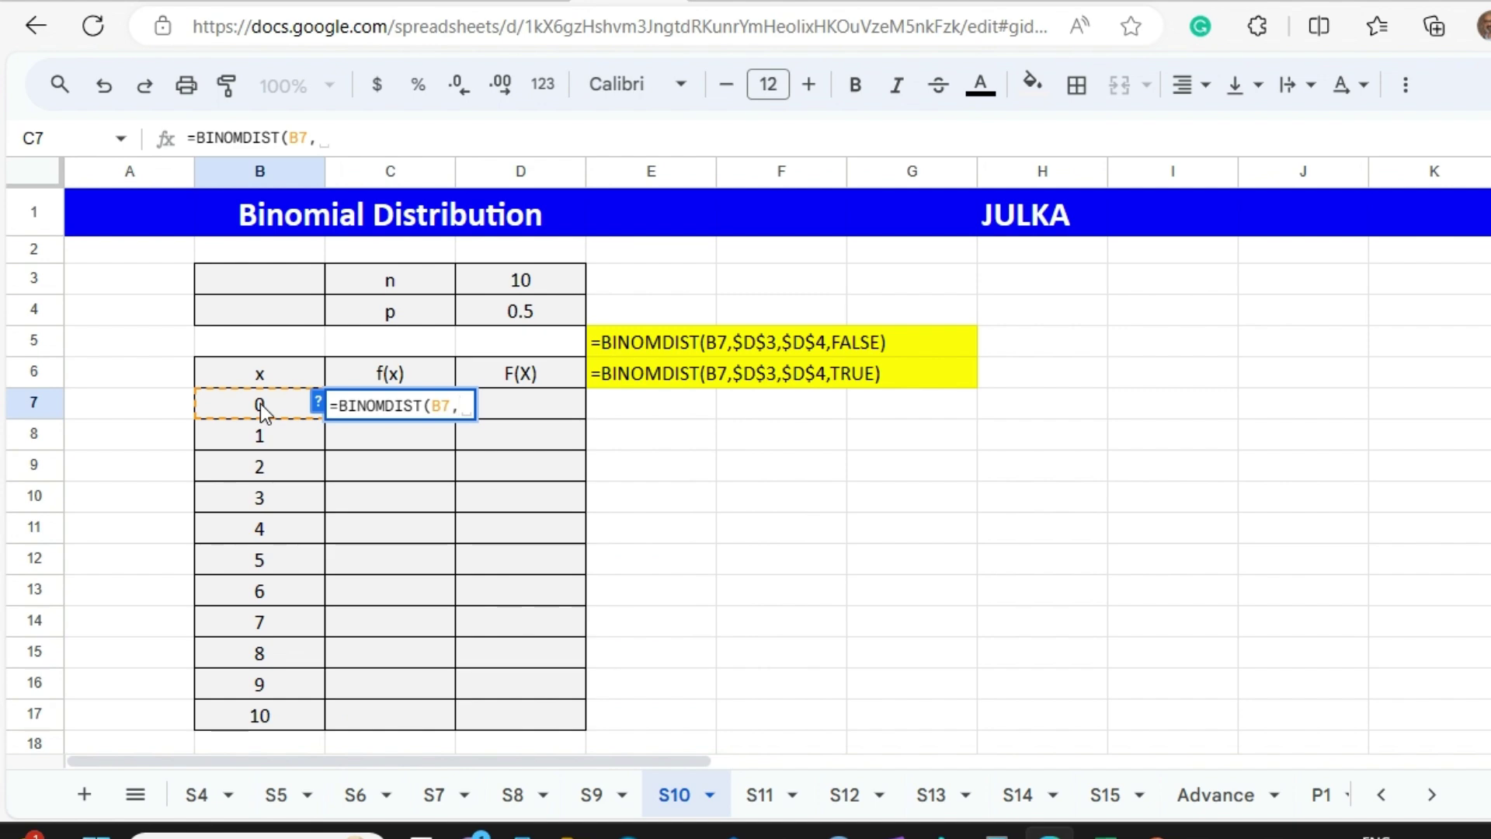
click(513, 287)
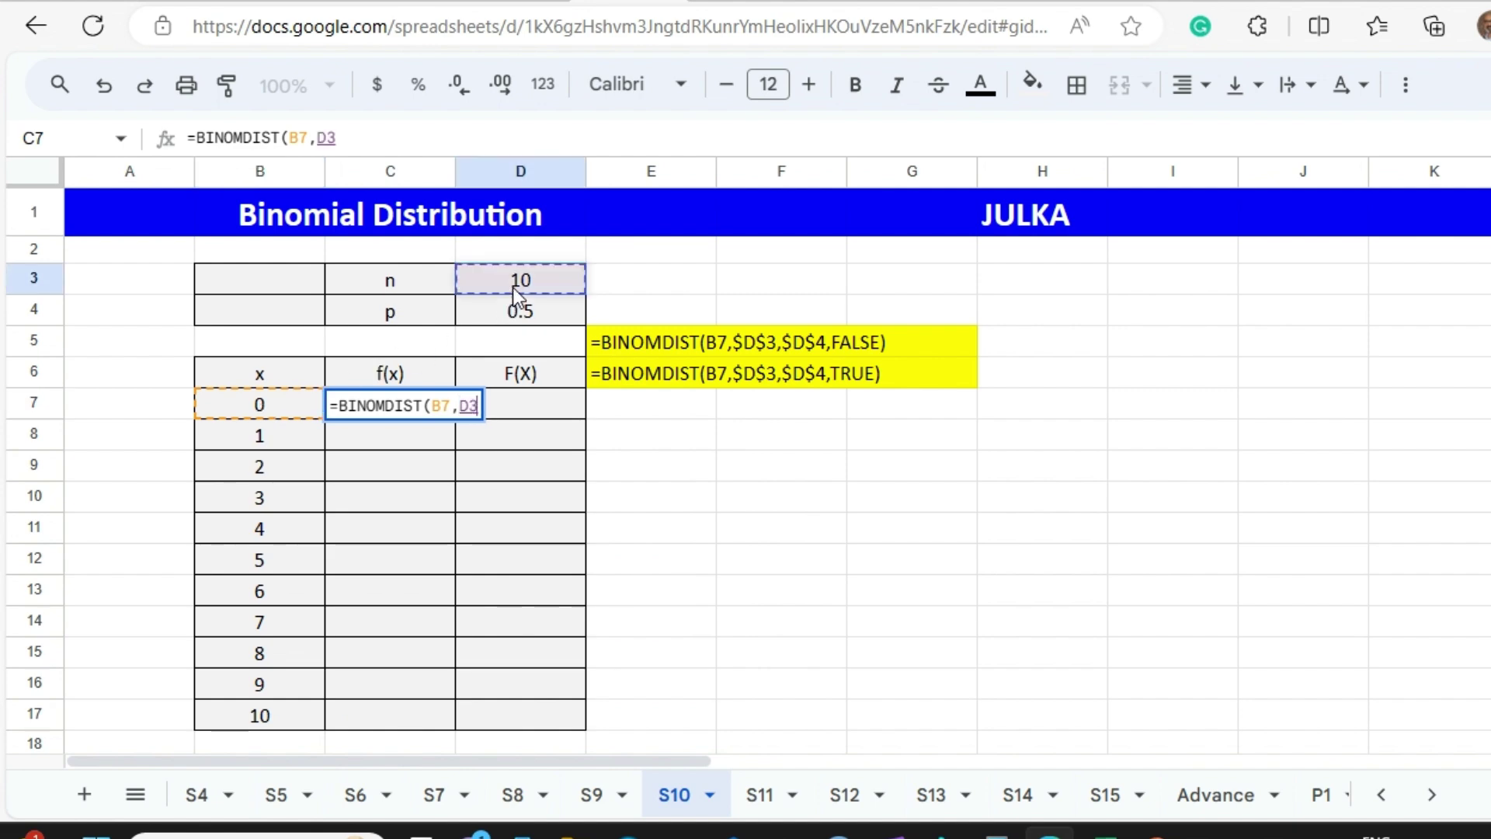
key(F4)
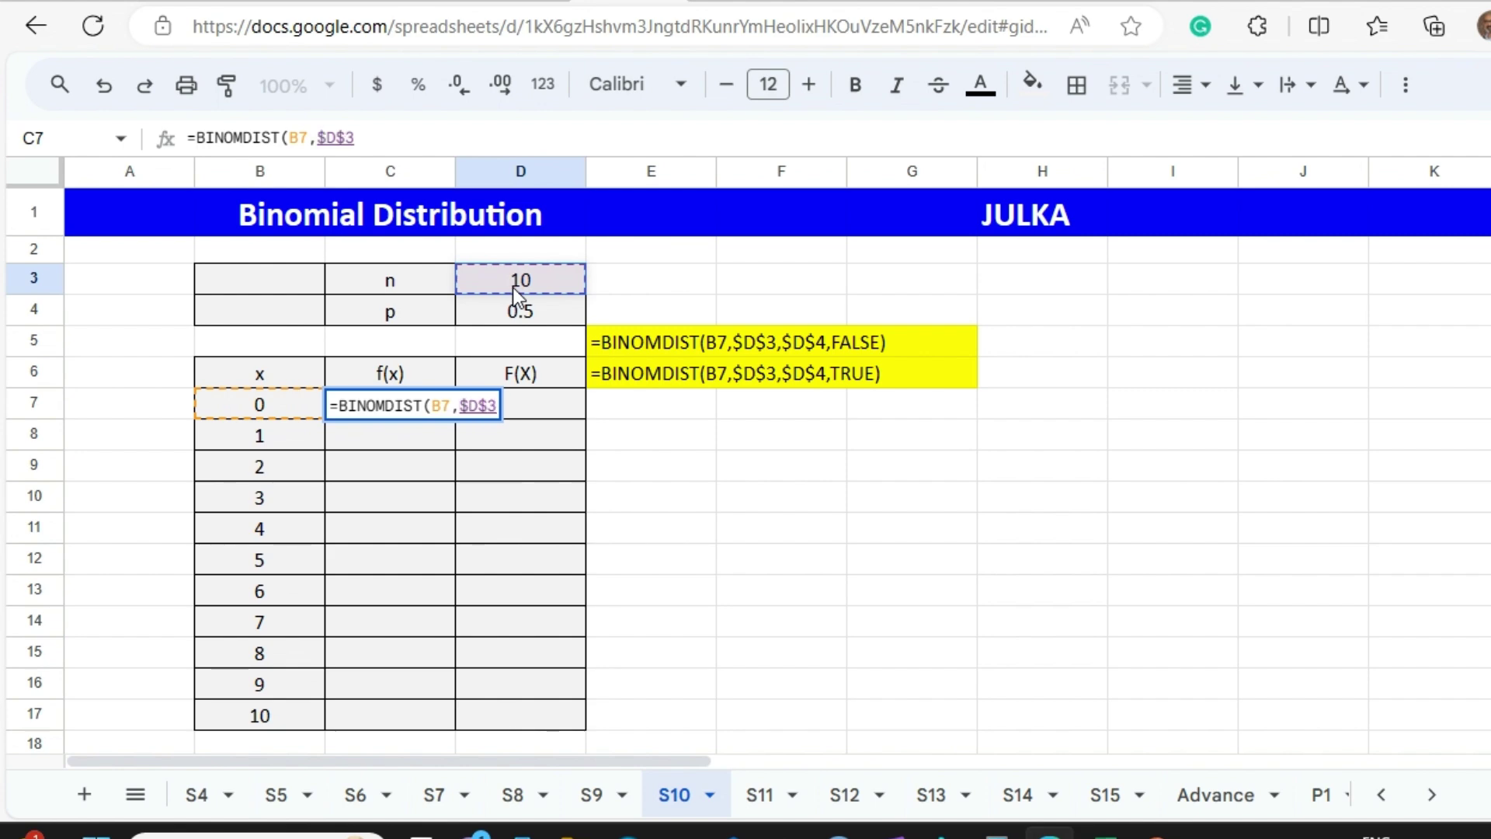
text(,)
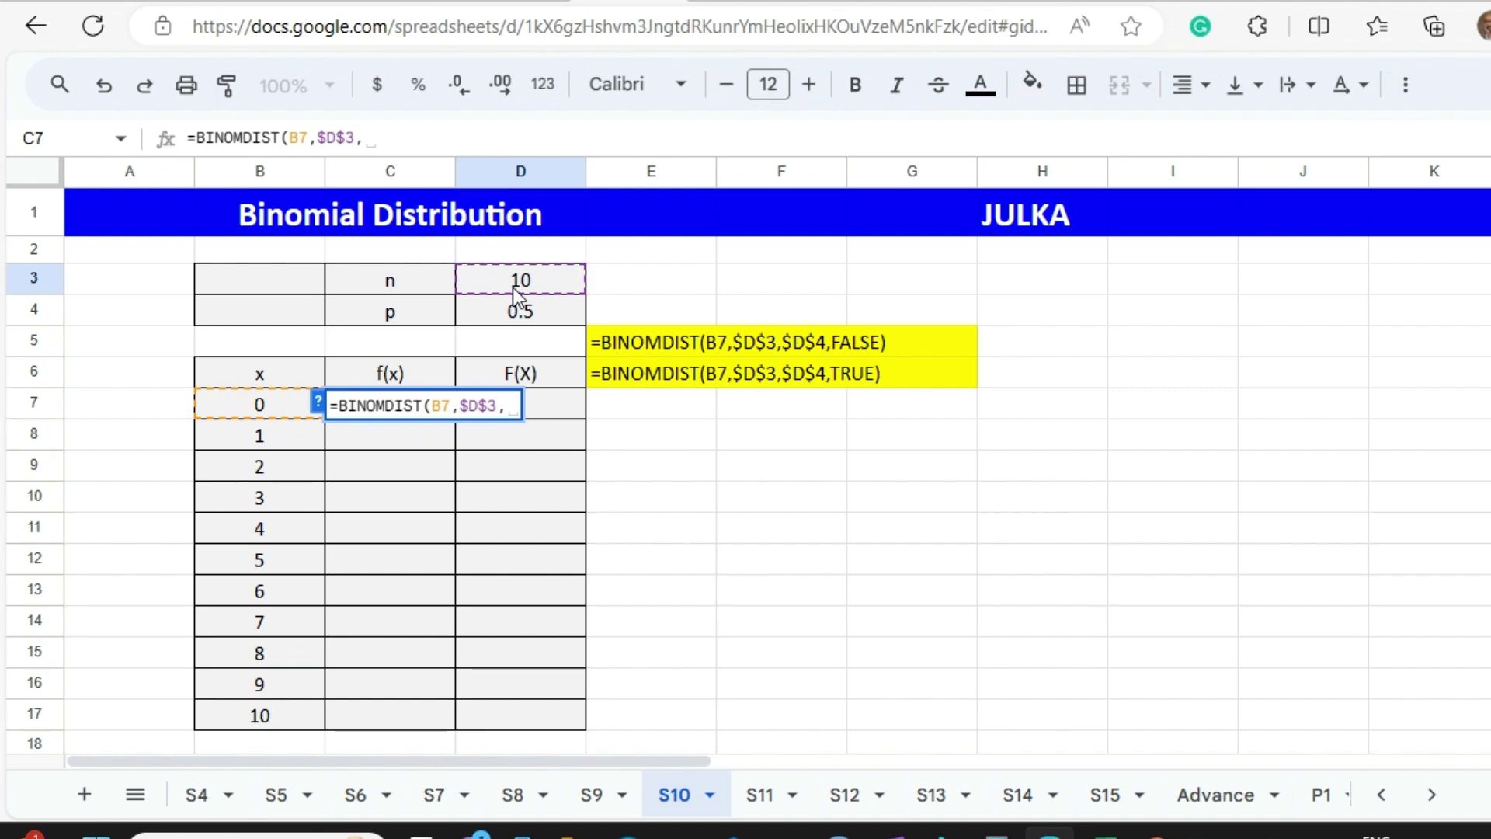
click(517, 312)
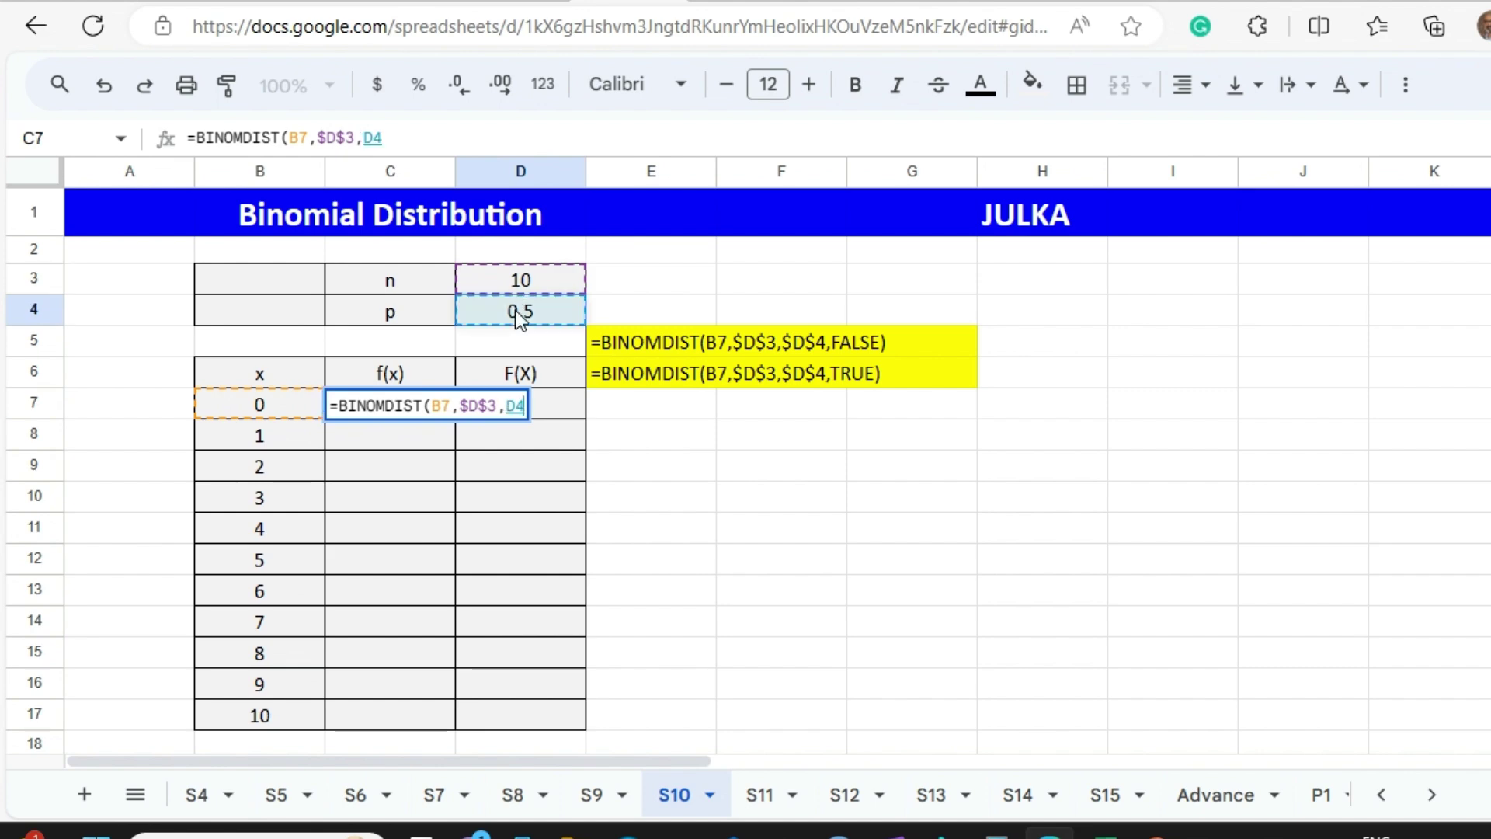
key(F4)
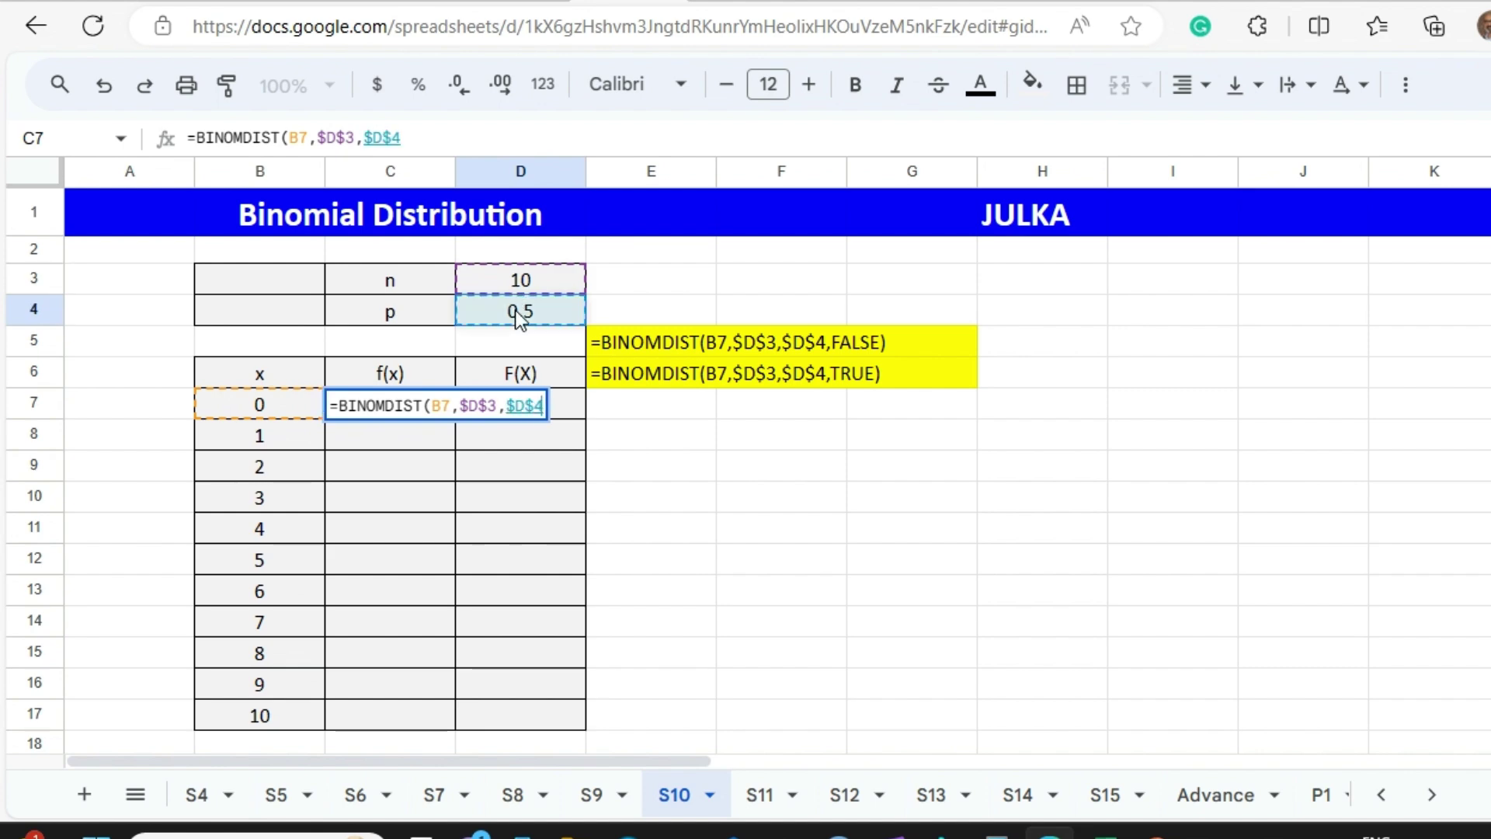
text(,)
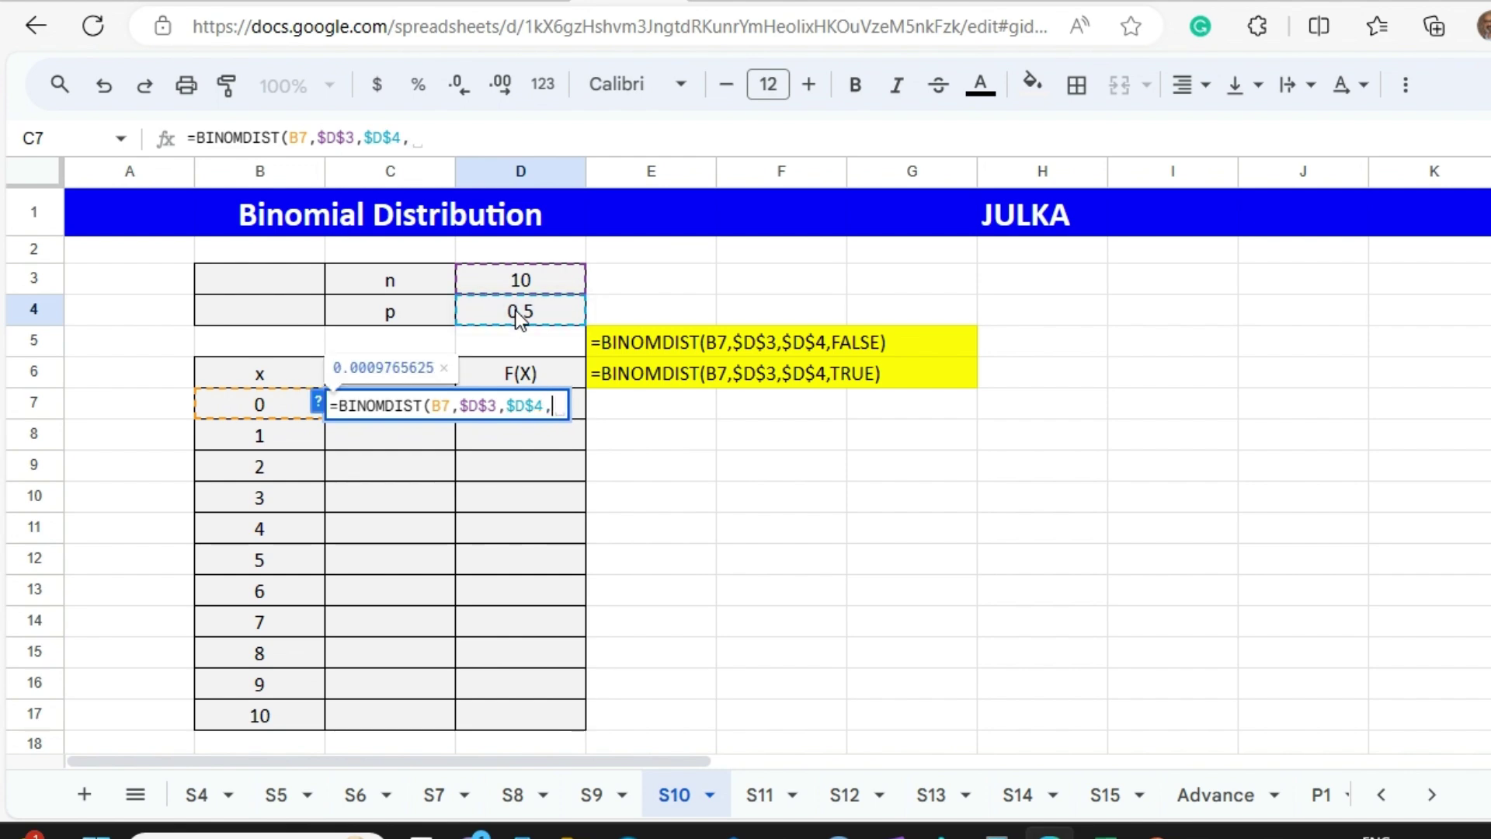
text(Fa)
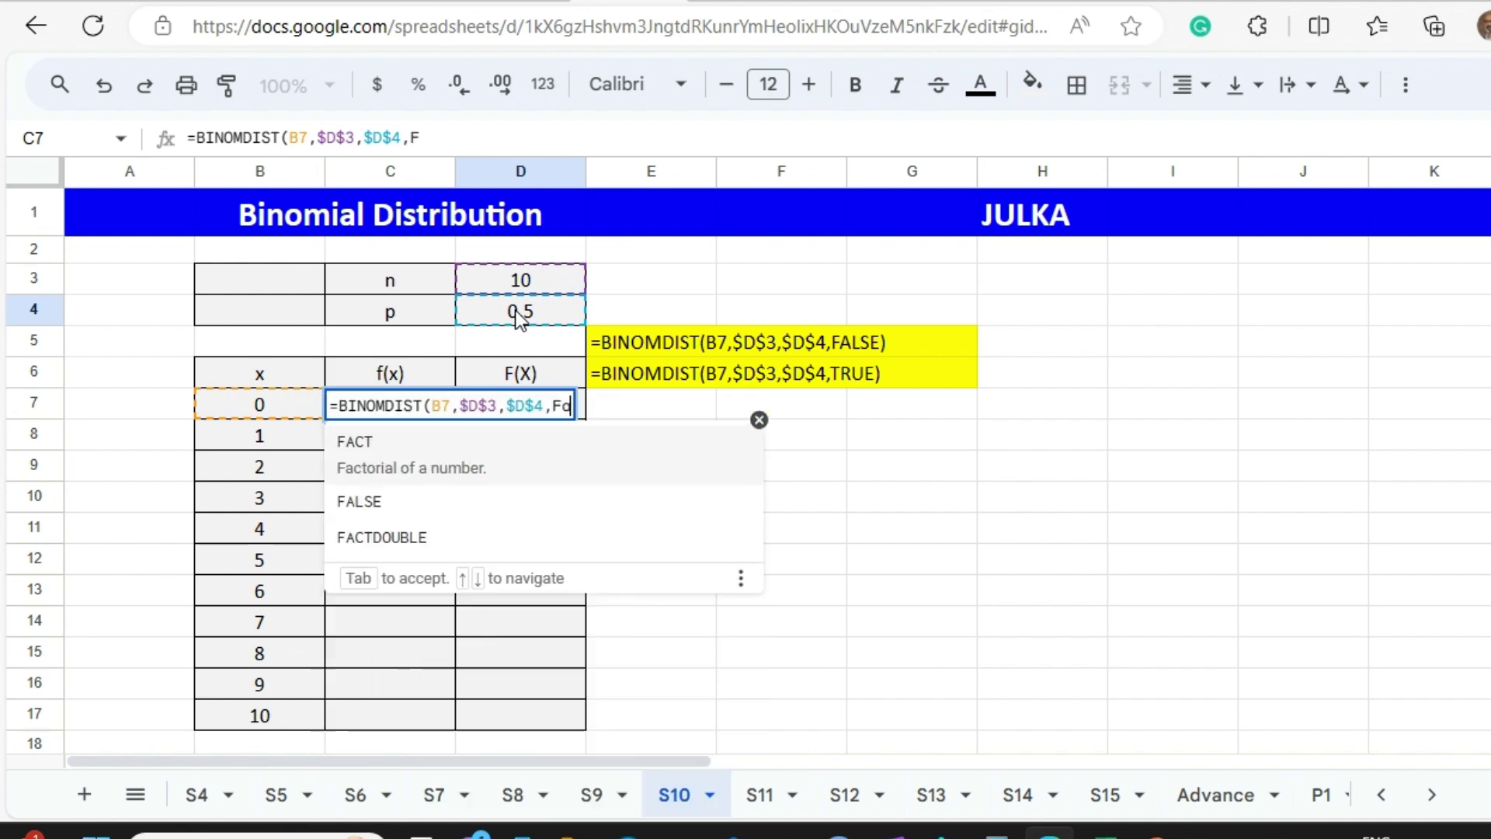
text(lse)
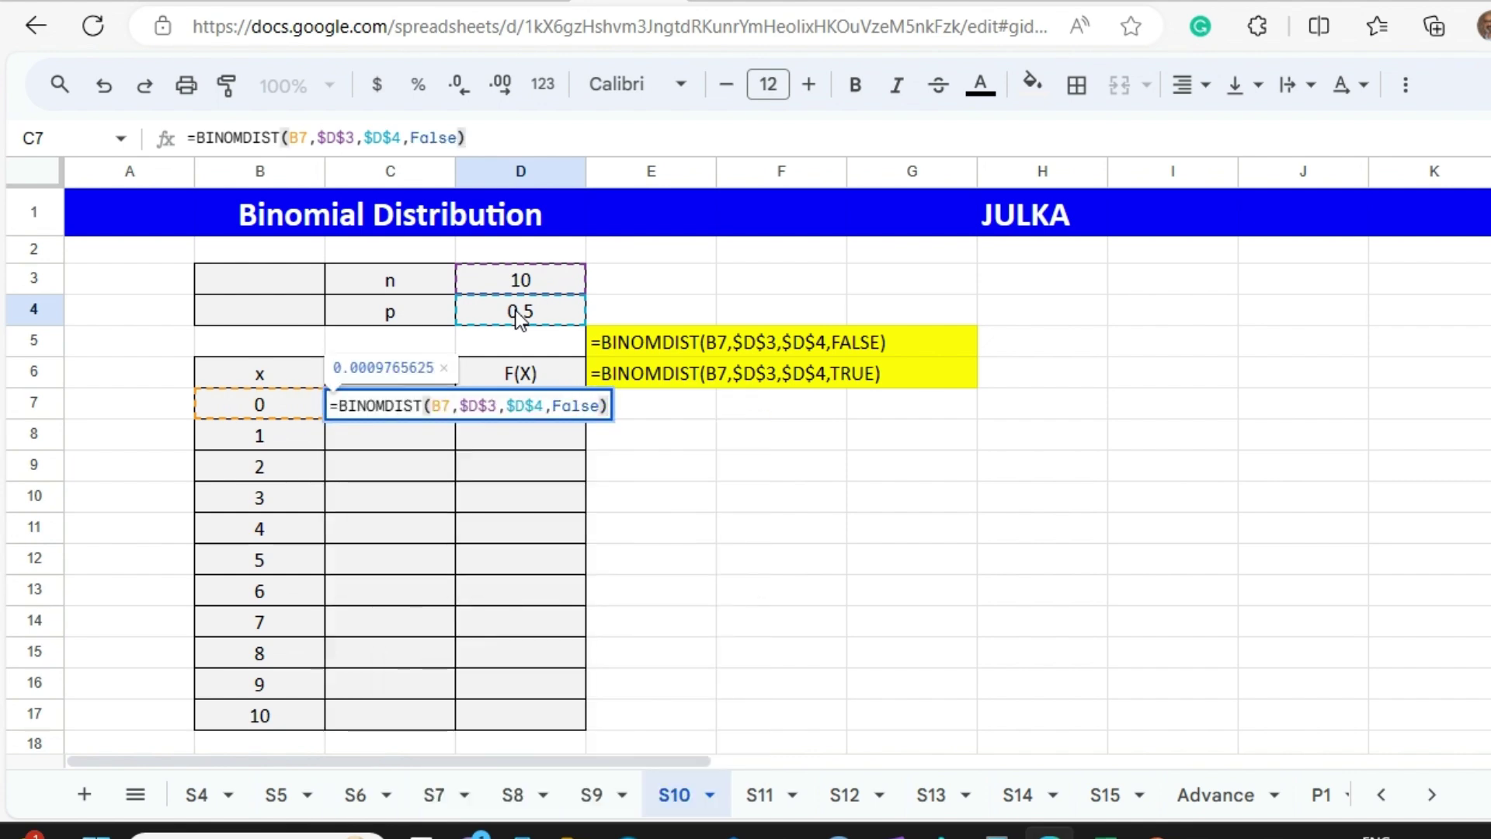
key(Return)
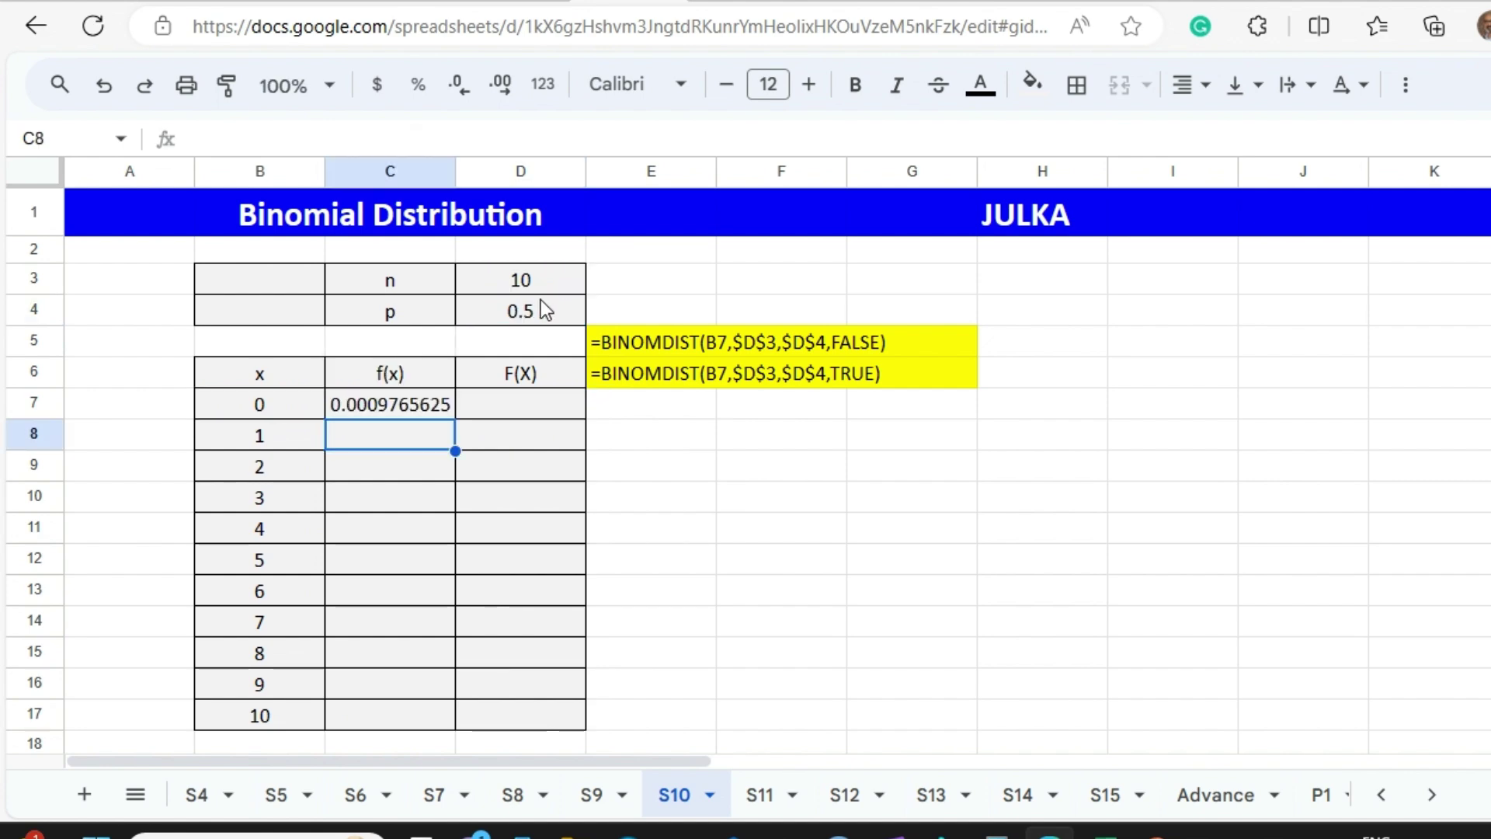
Step: Fill the C7 BINOMDIST formula down to C17, so f(x) peaks at 0.24609375 at x = 5
click(410, 402)
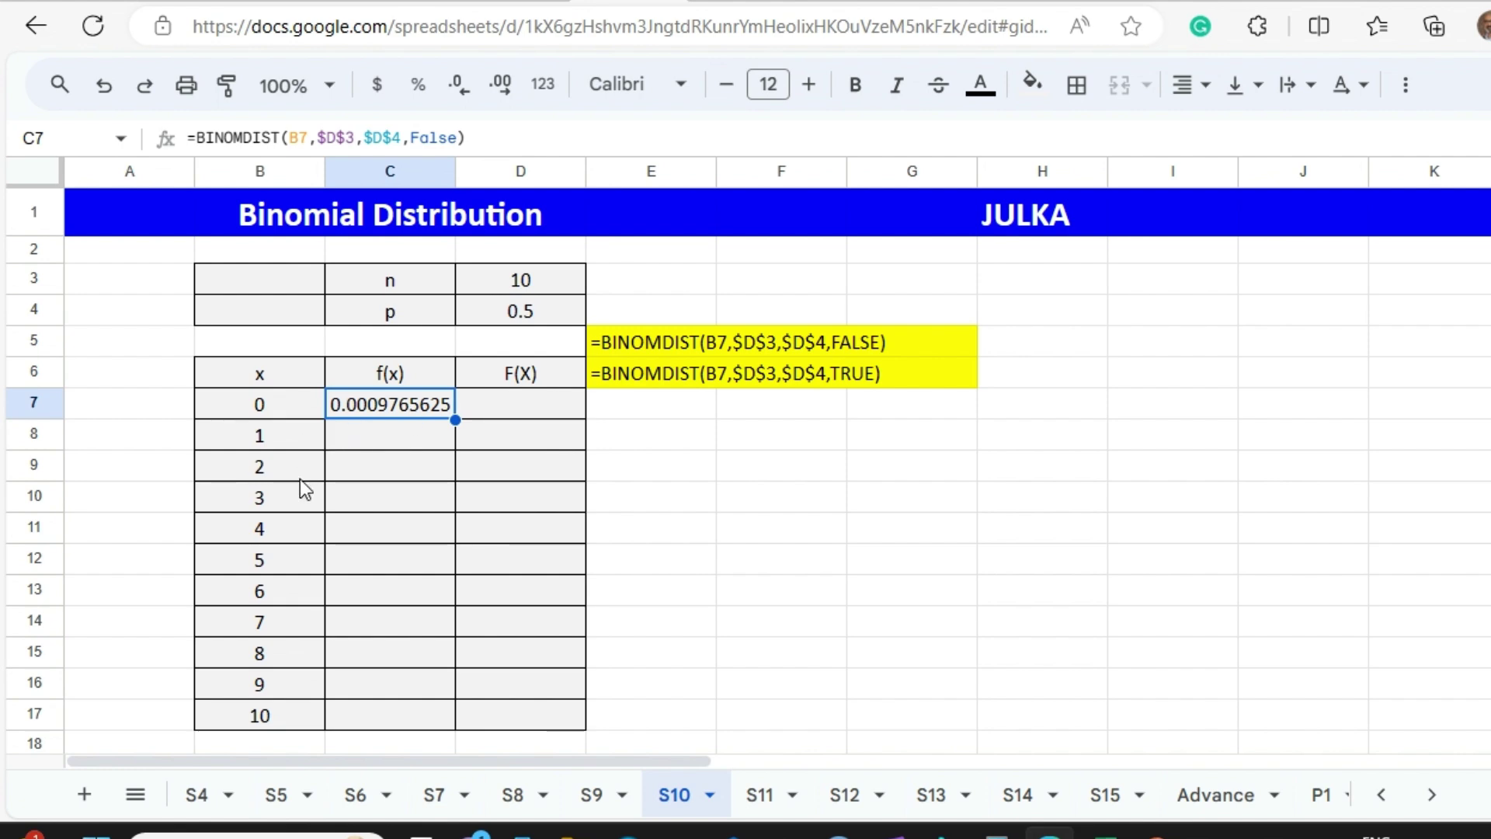
double_click(453, 420)
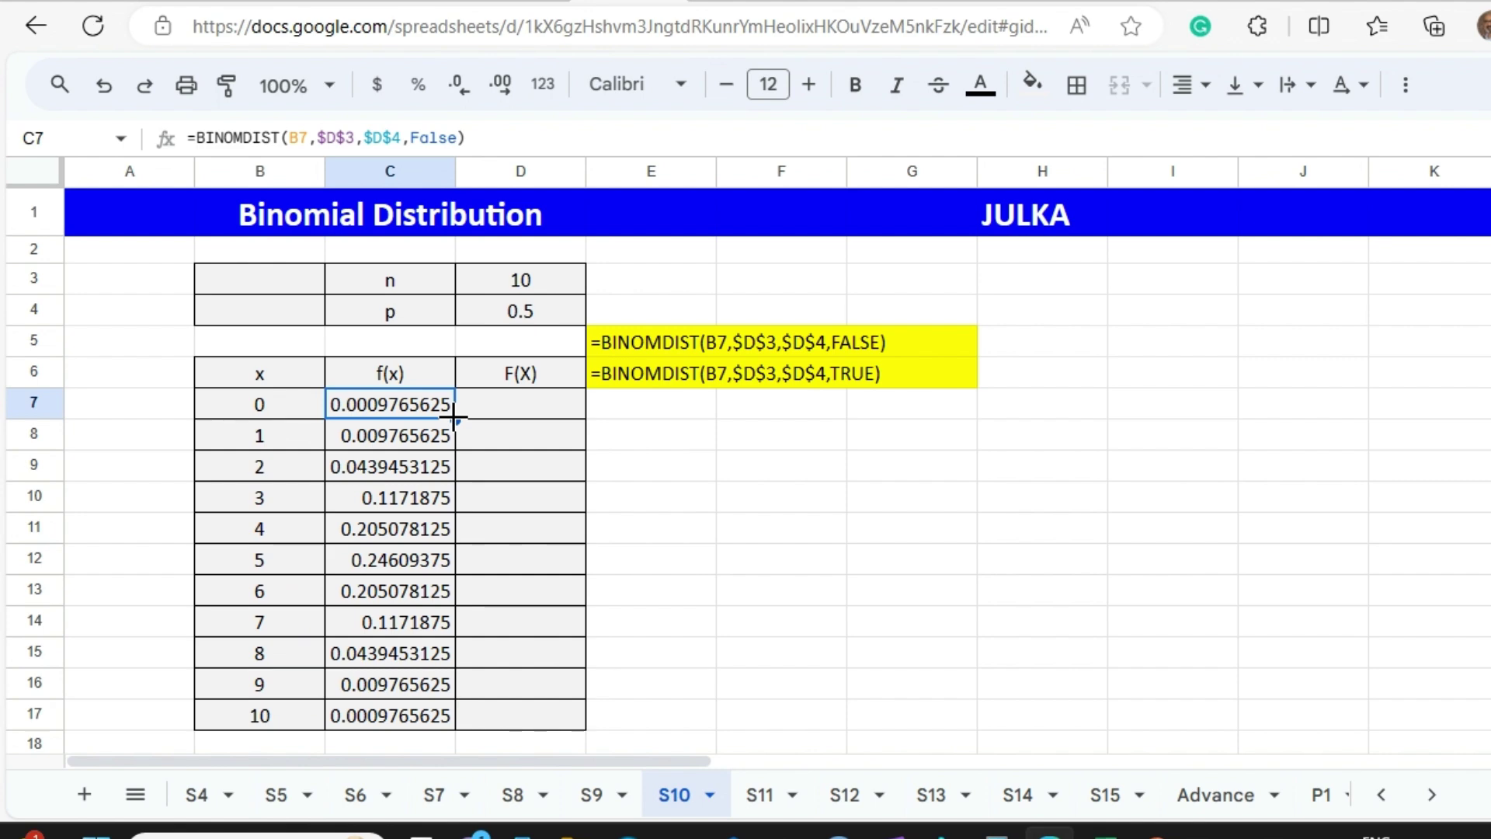
click(512, 407)
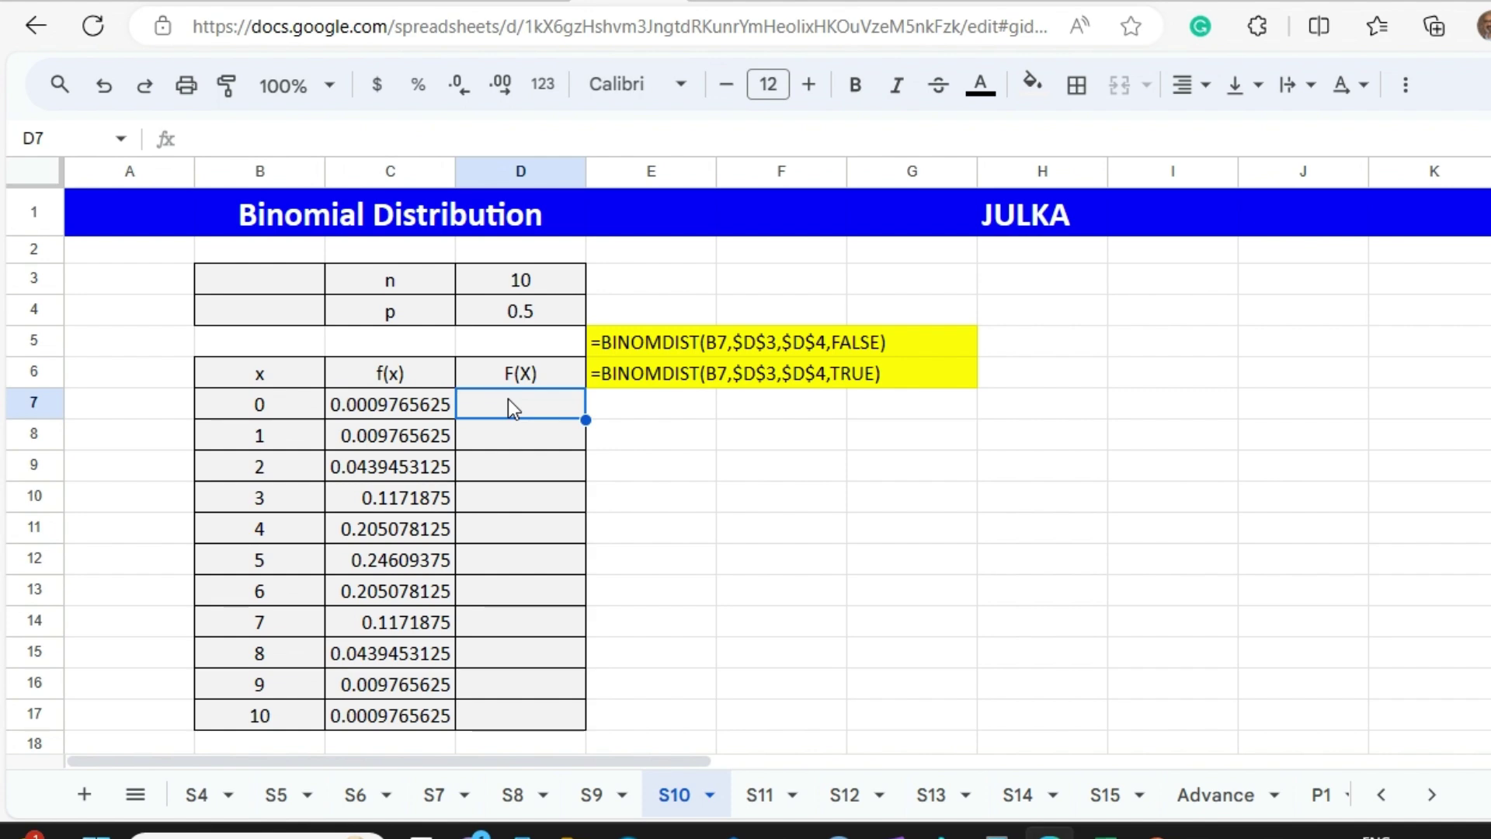
Step: Enter =BINOMDIST(B7,$D$3,$D$4,TRUE) in D7, giving cumulative F(0) = 0.0009765625
double_click(508, 399)
text(=bin)
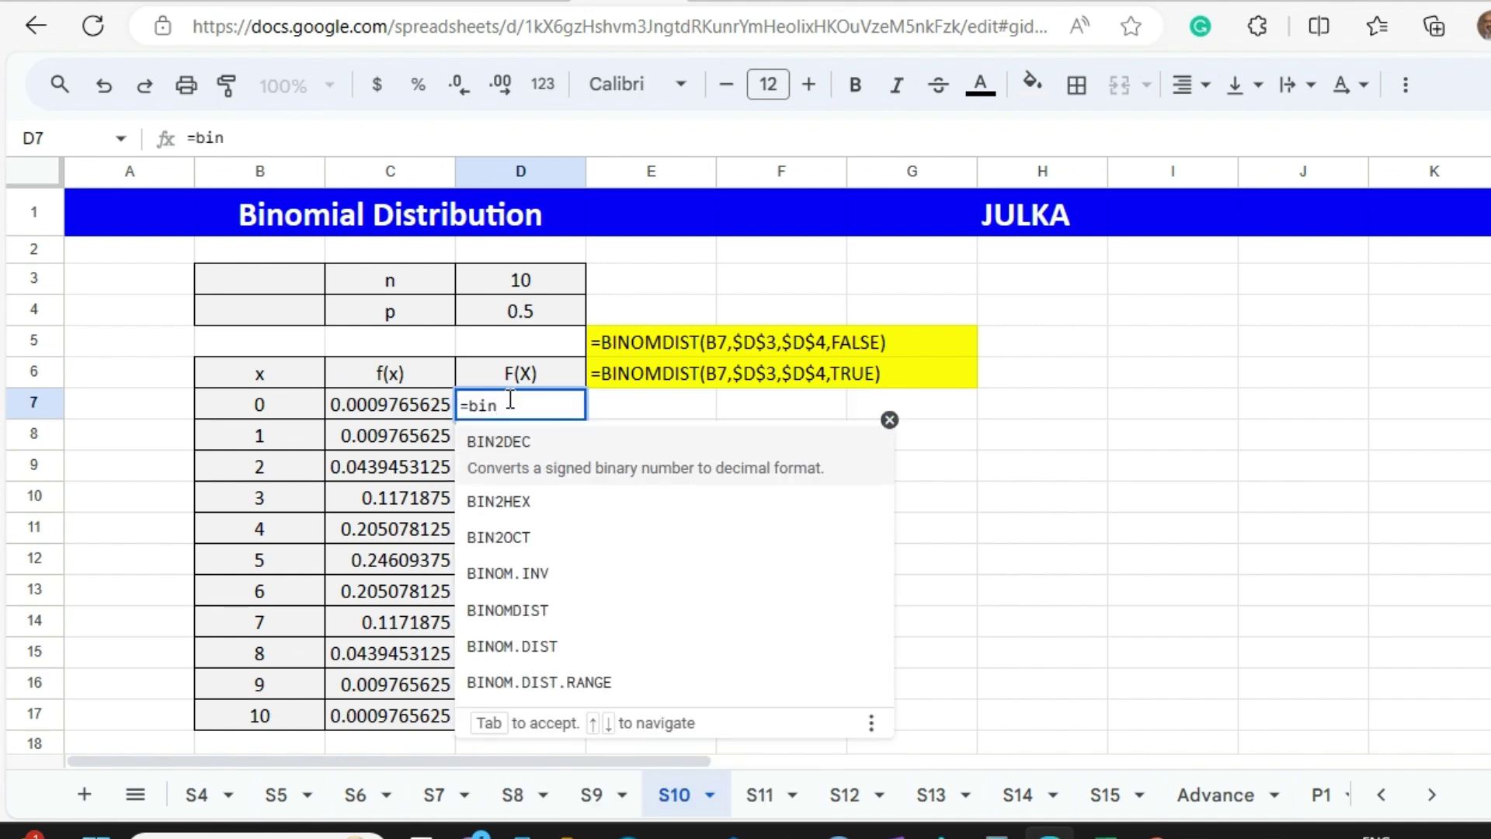
click(533, 604)
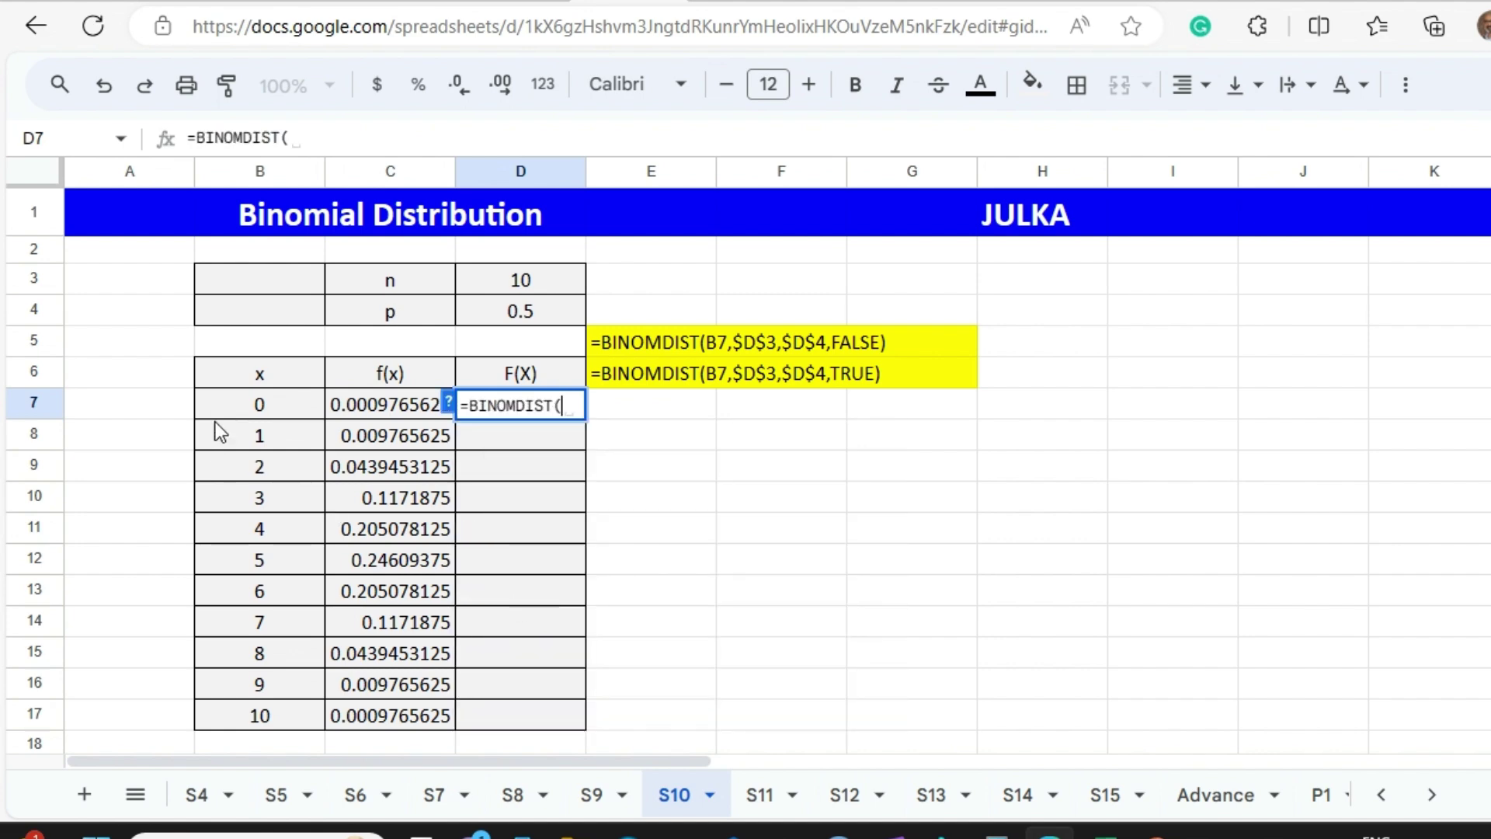
click(253, 407)
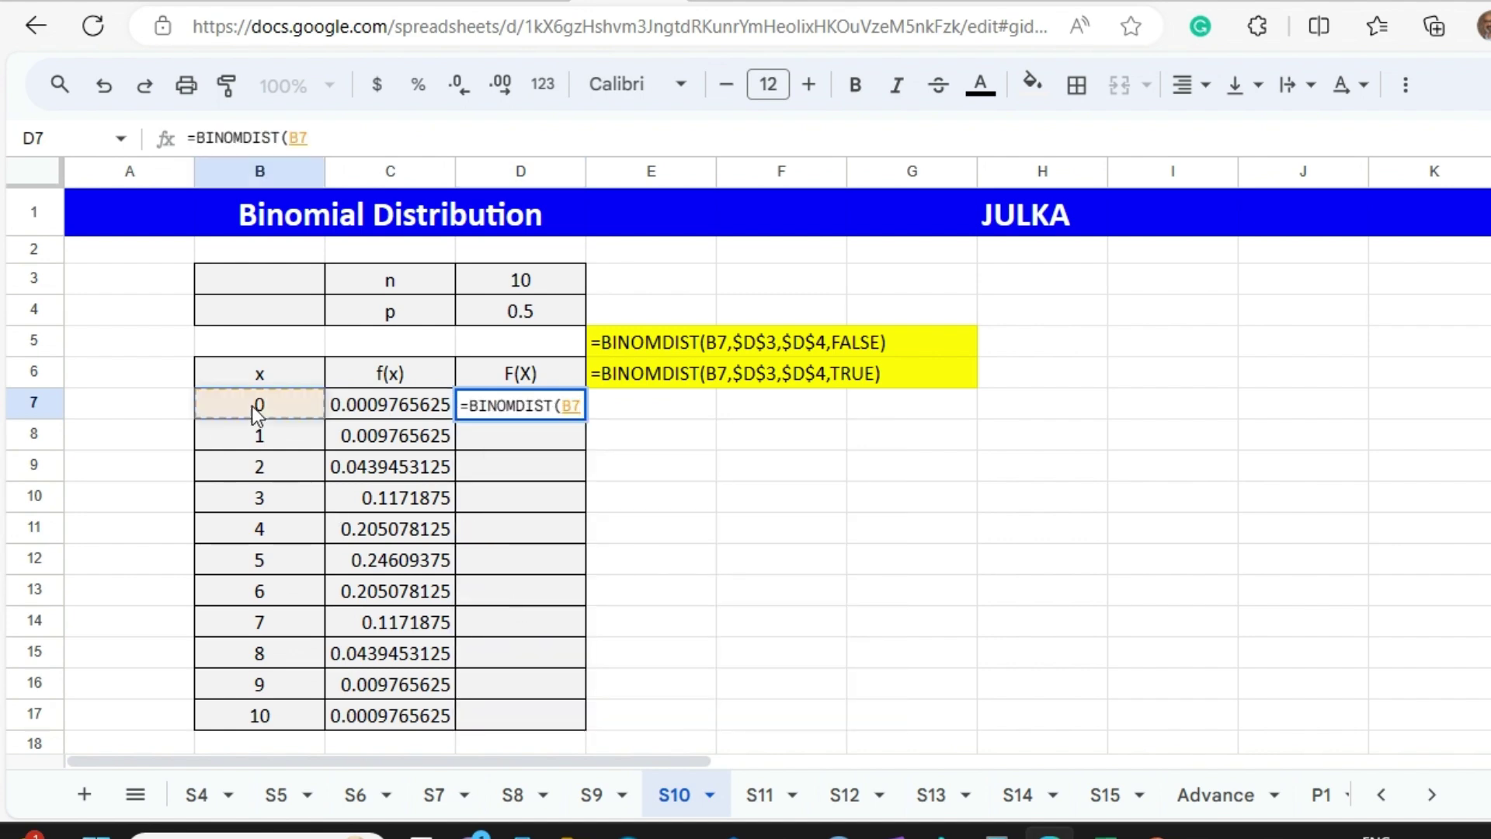
text(,)
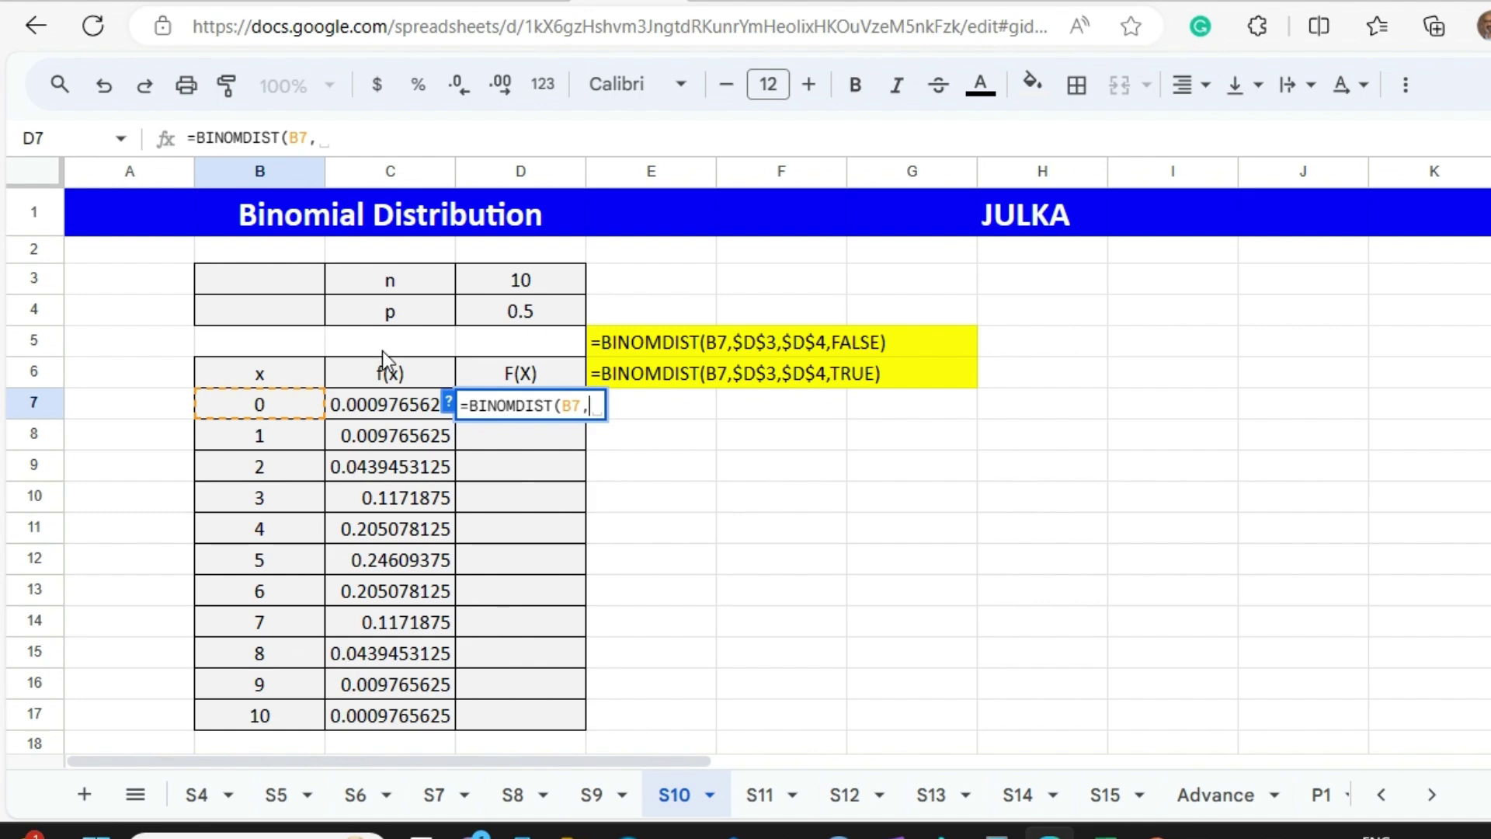
click(496, 284)
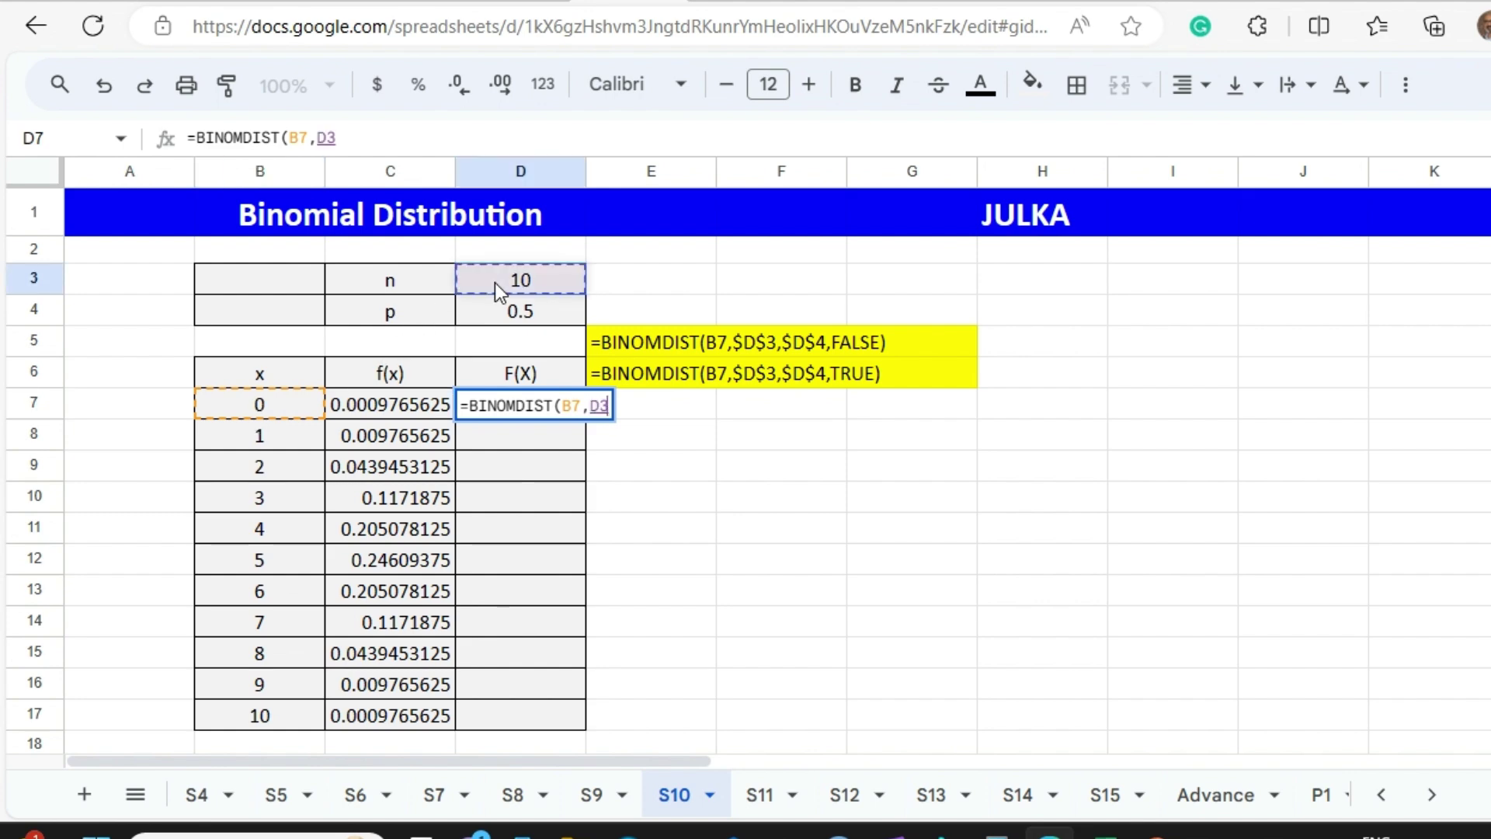
key(F4)
text(,)
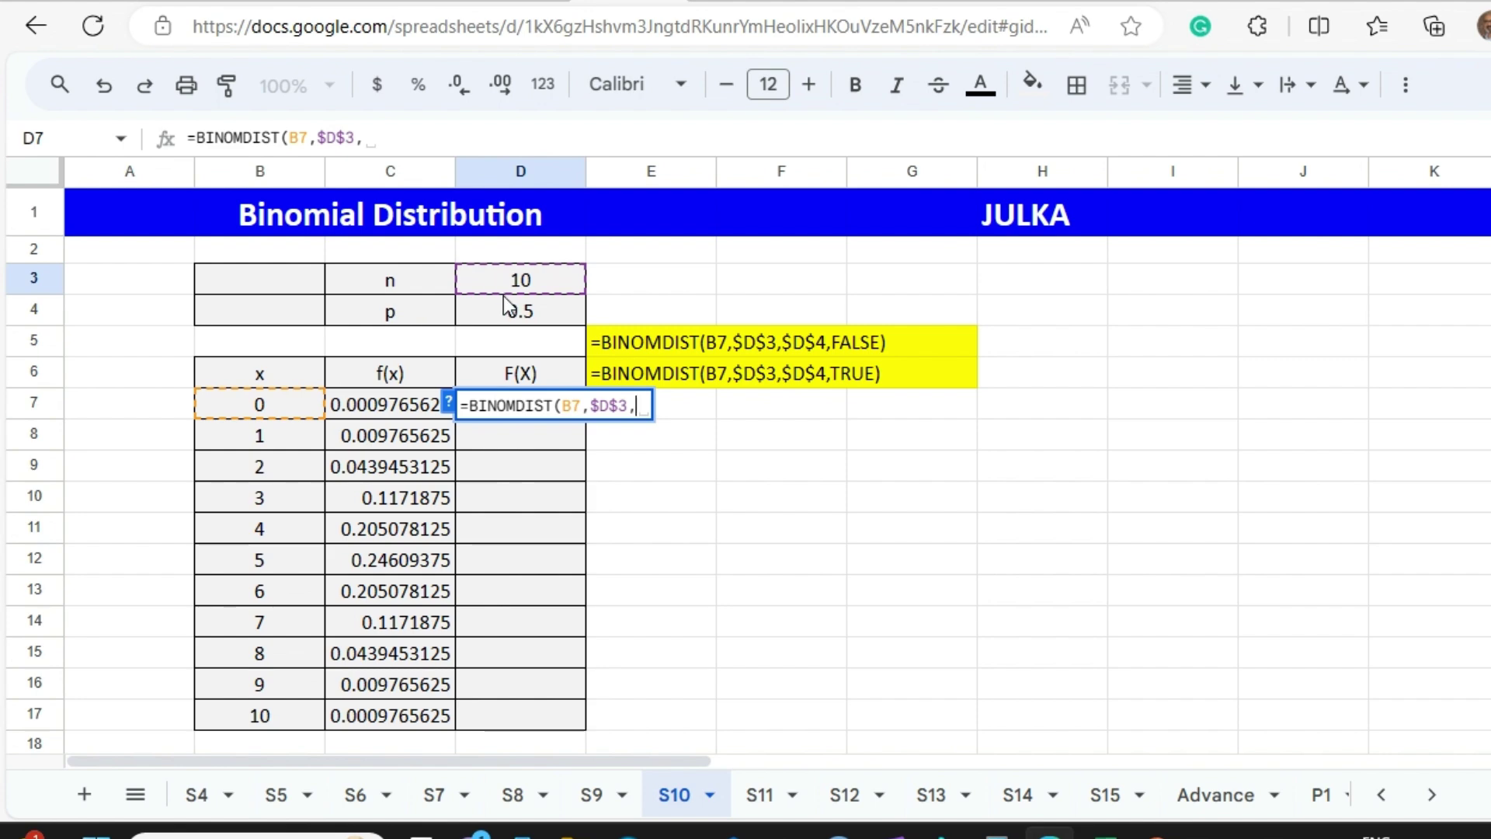
click(509, 312)
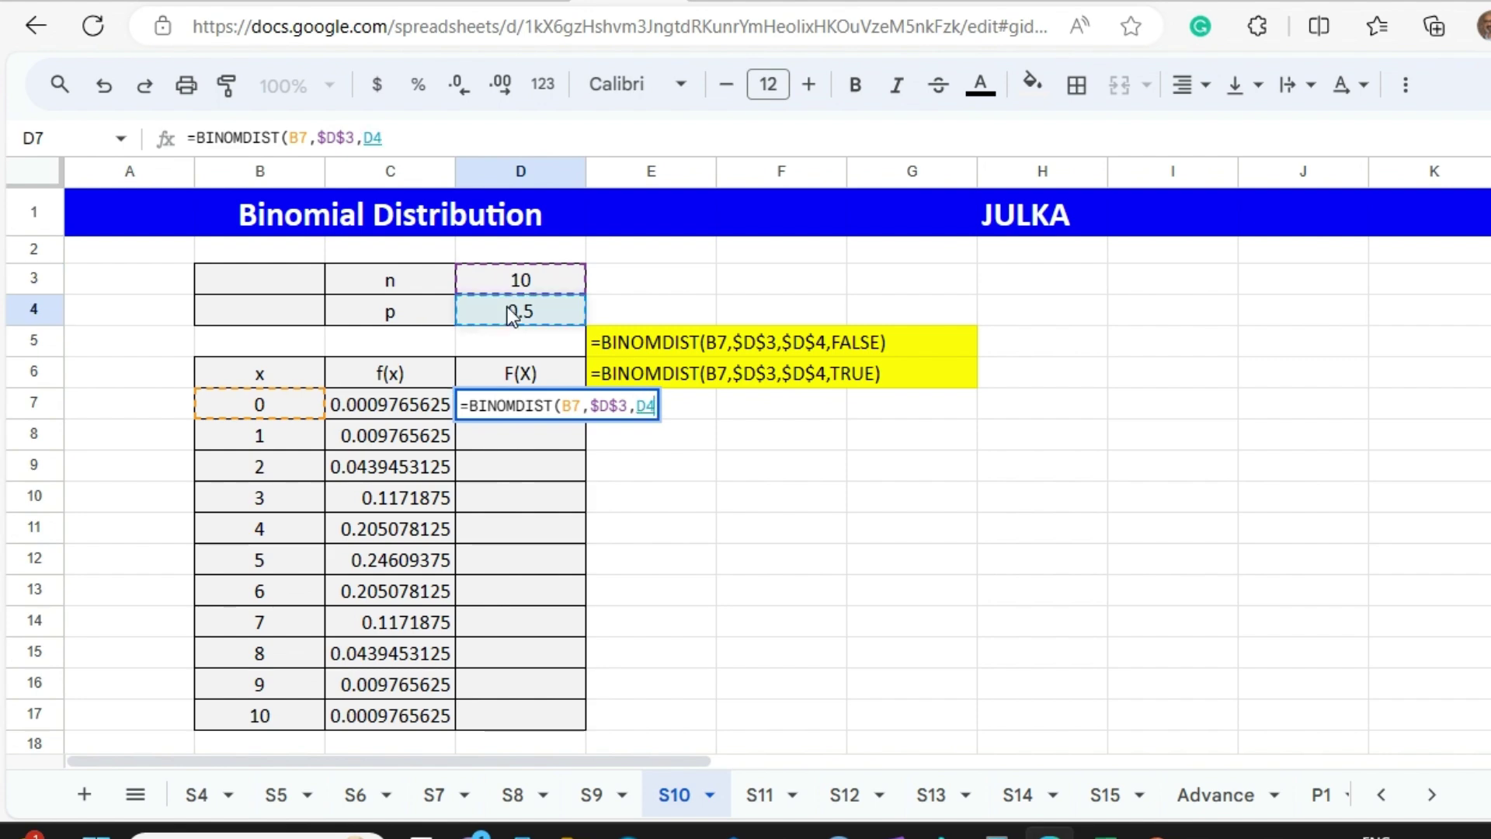
key(F4)
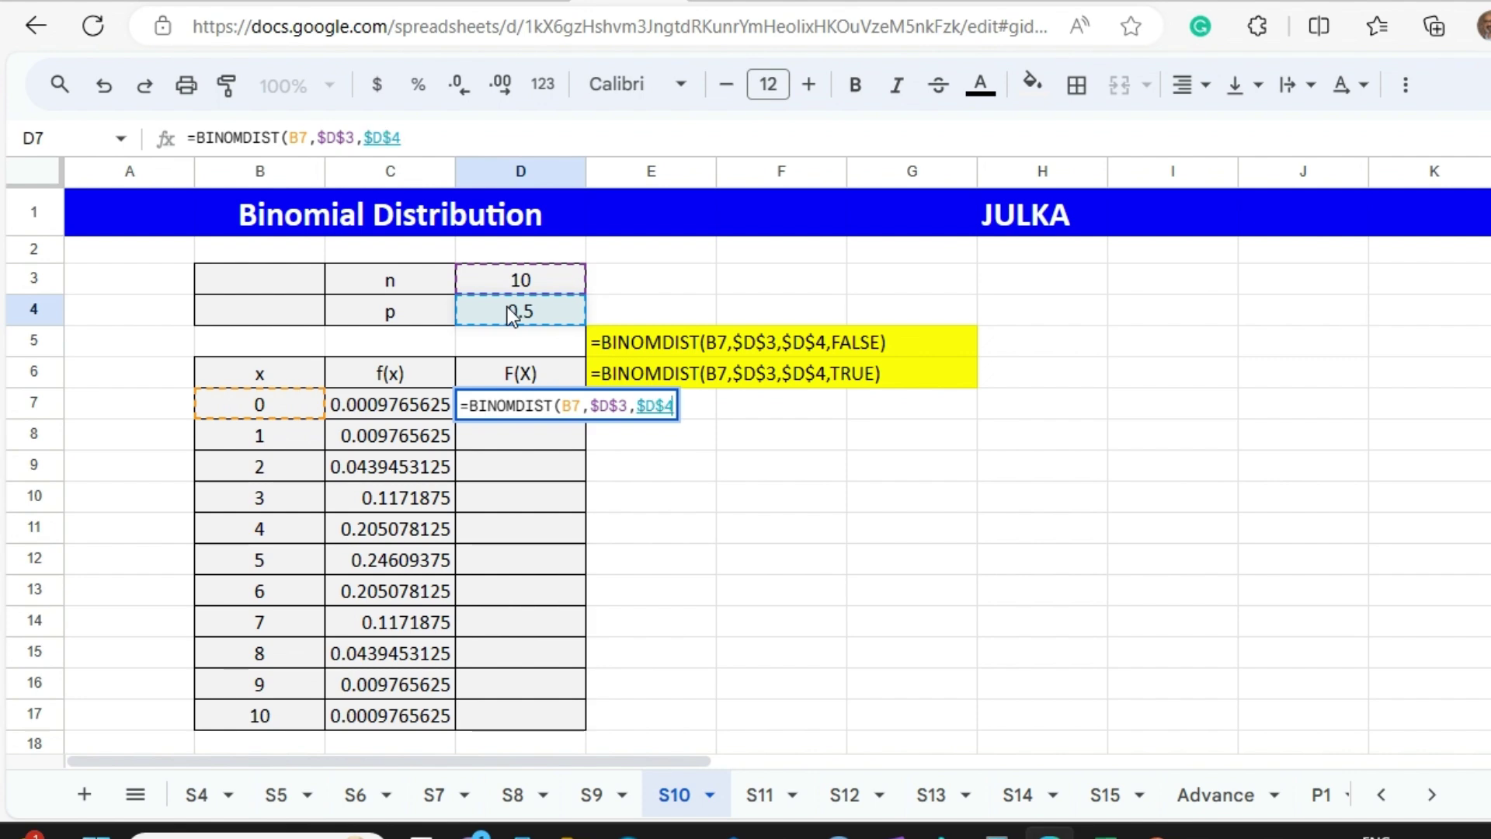
text(,TR)
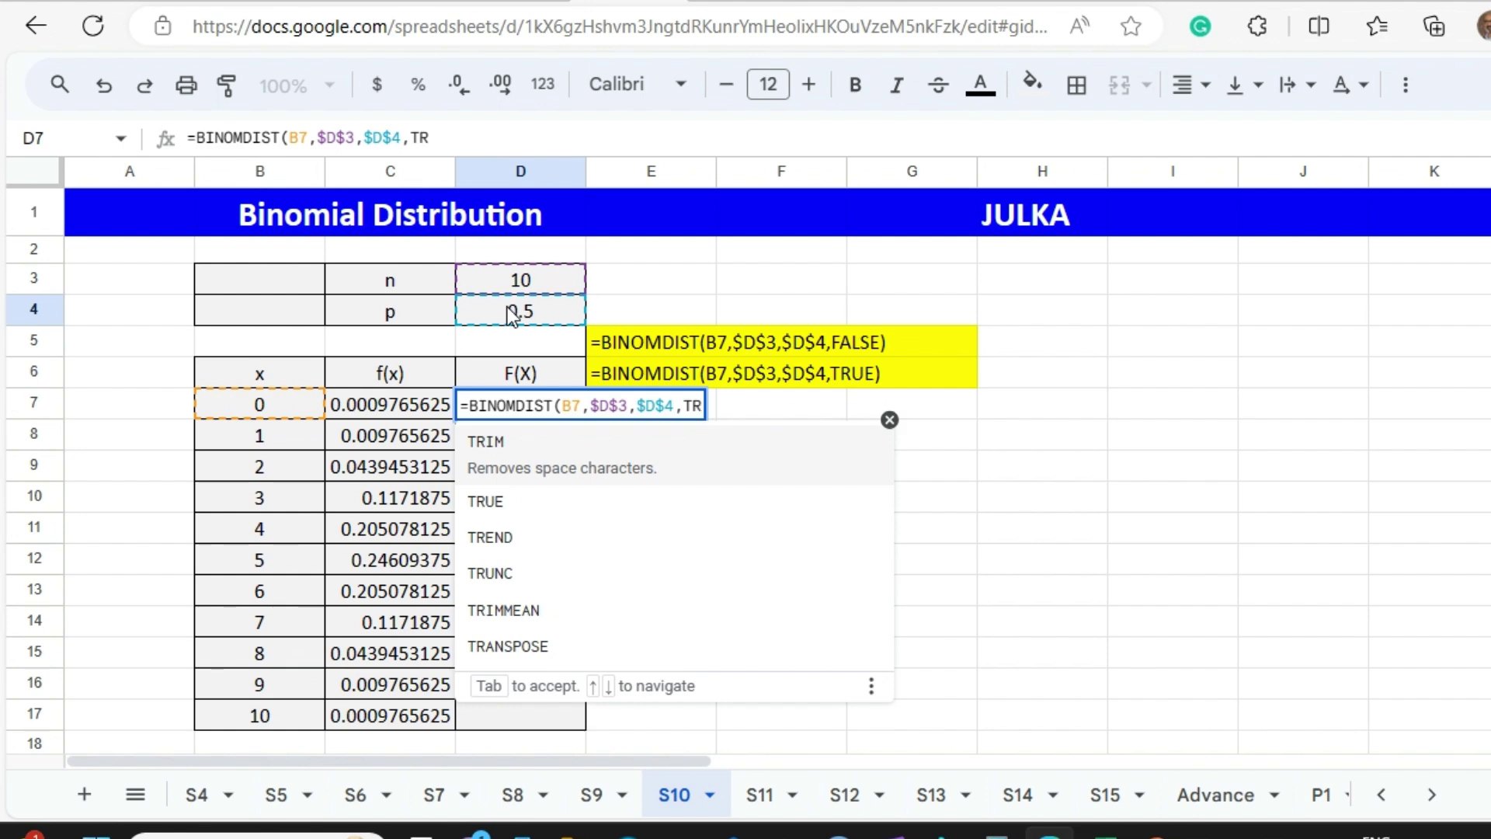
text(UE)
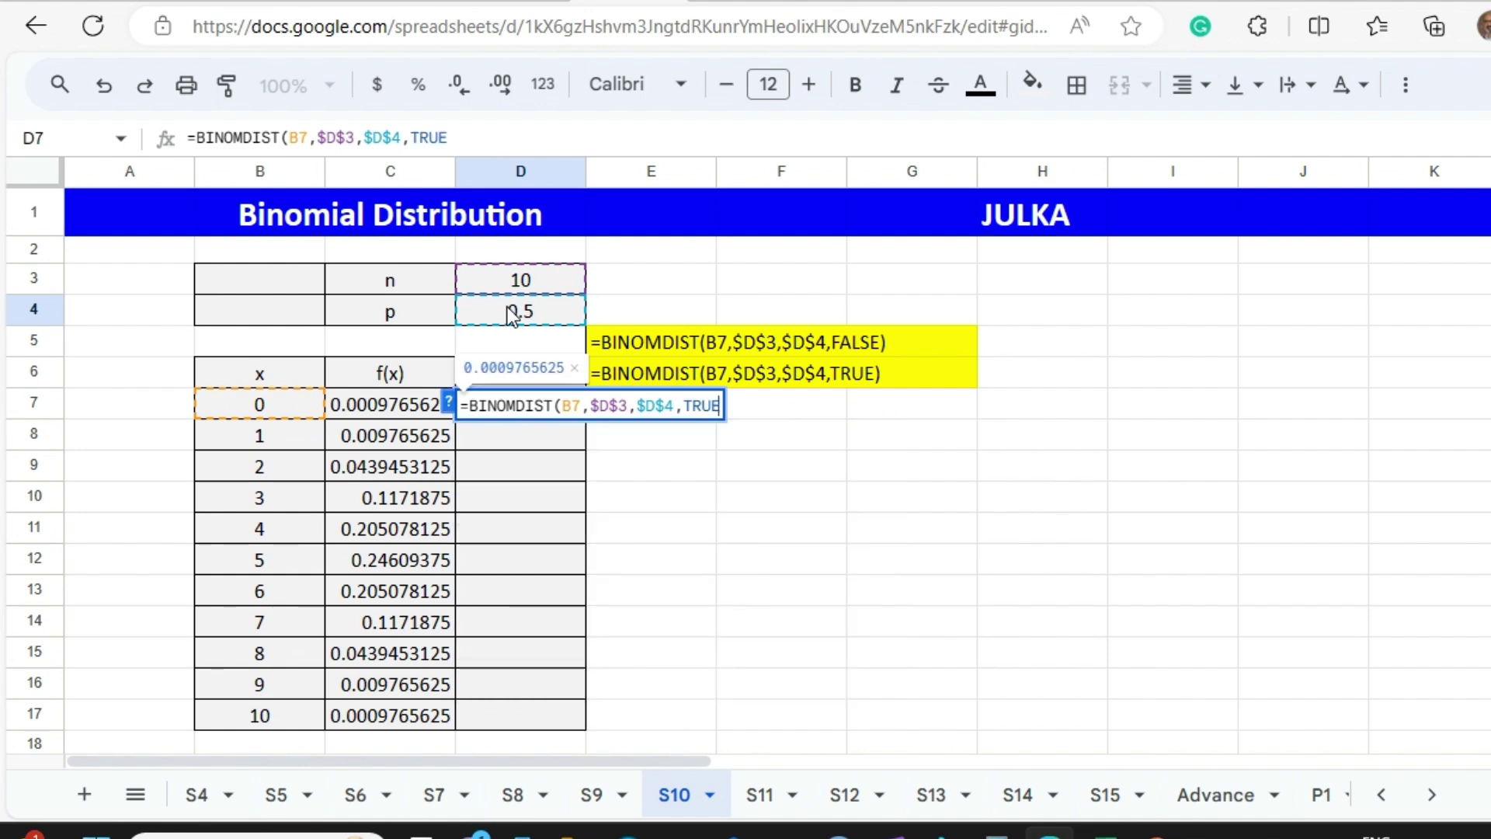
text())
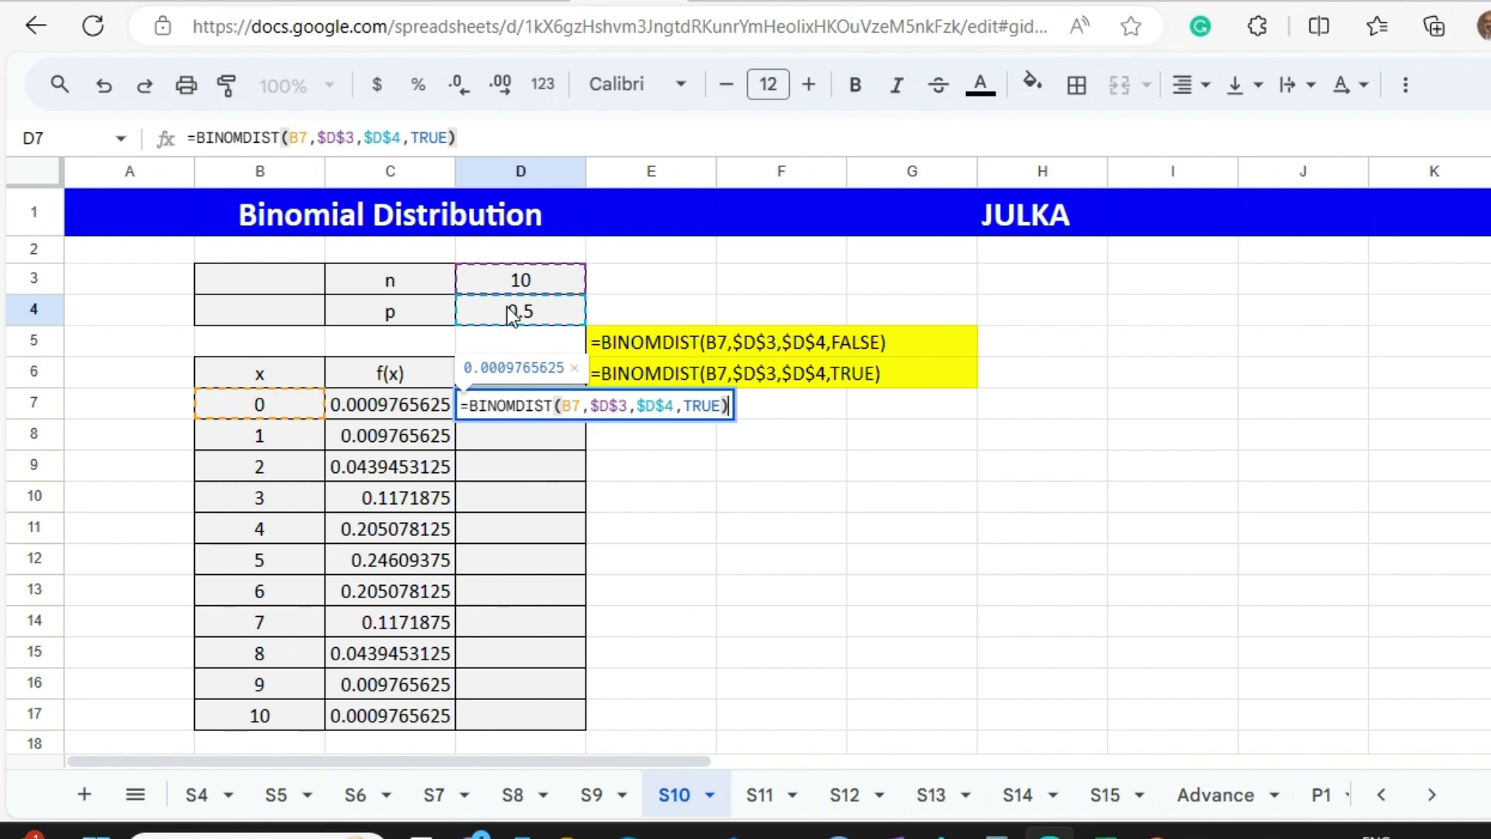
key(Return)
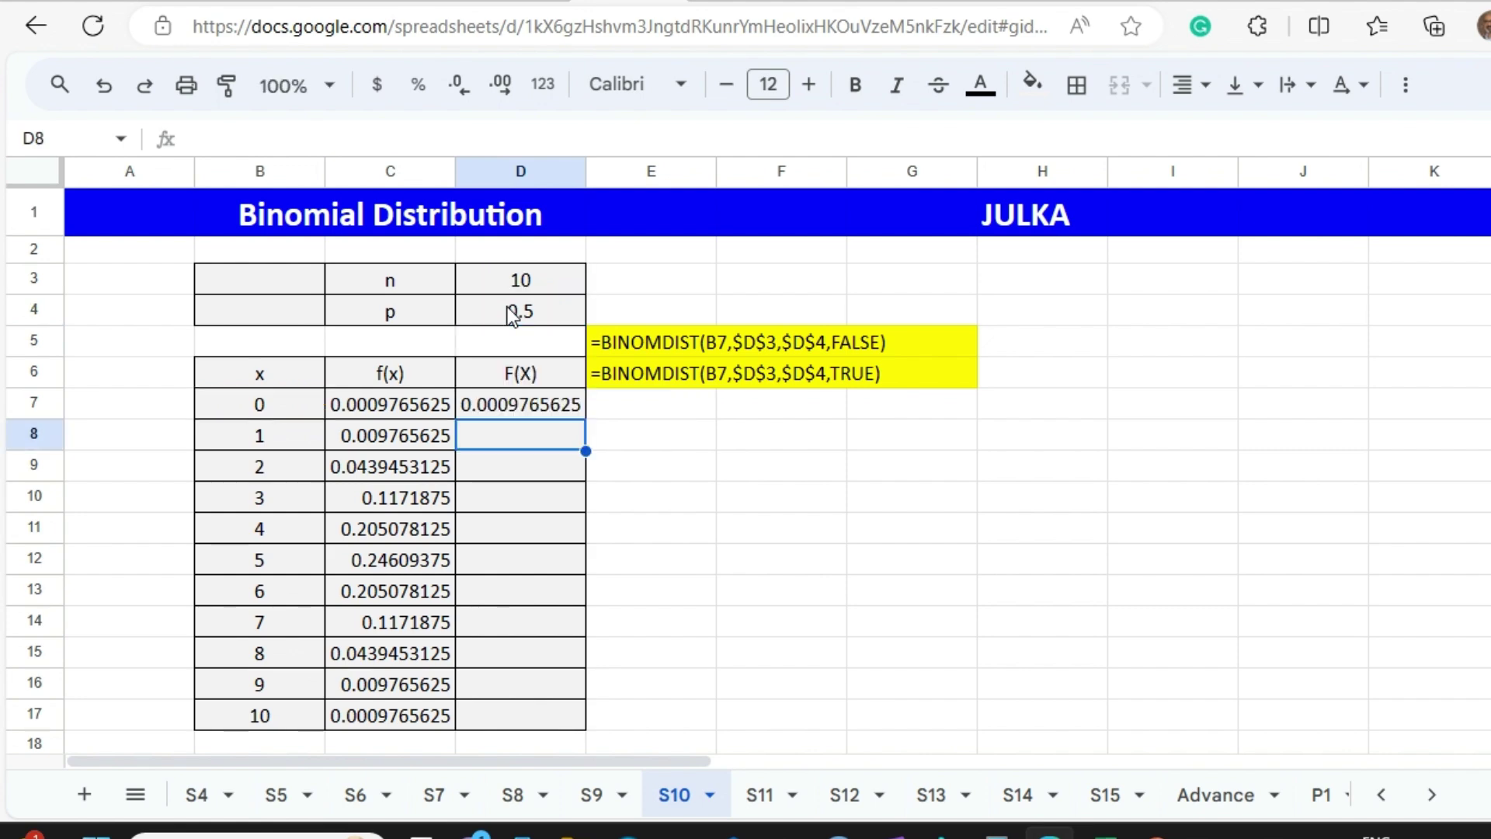
click(557, 404)
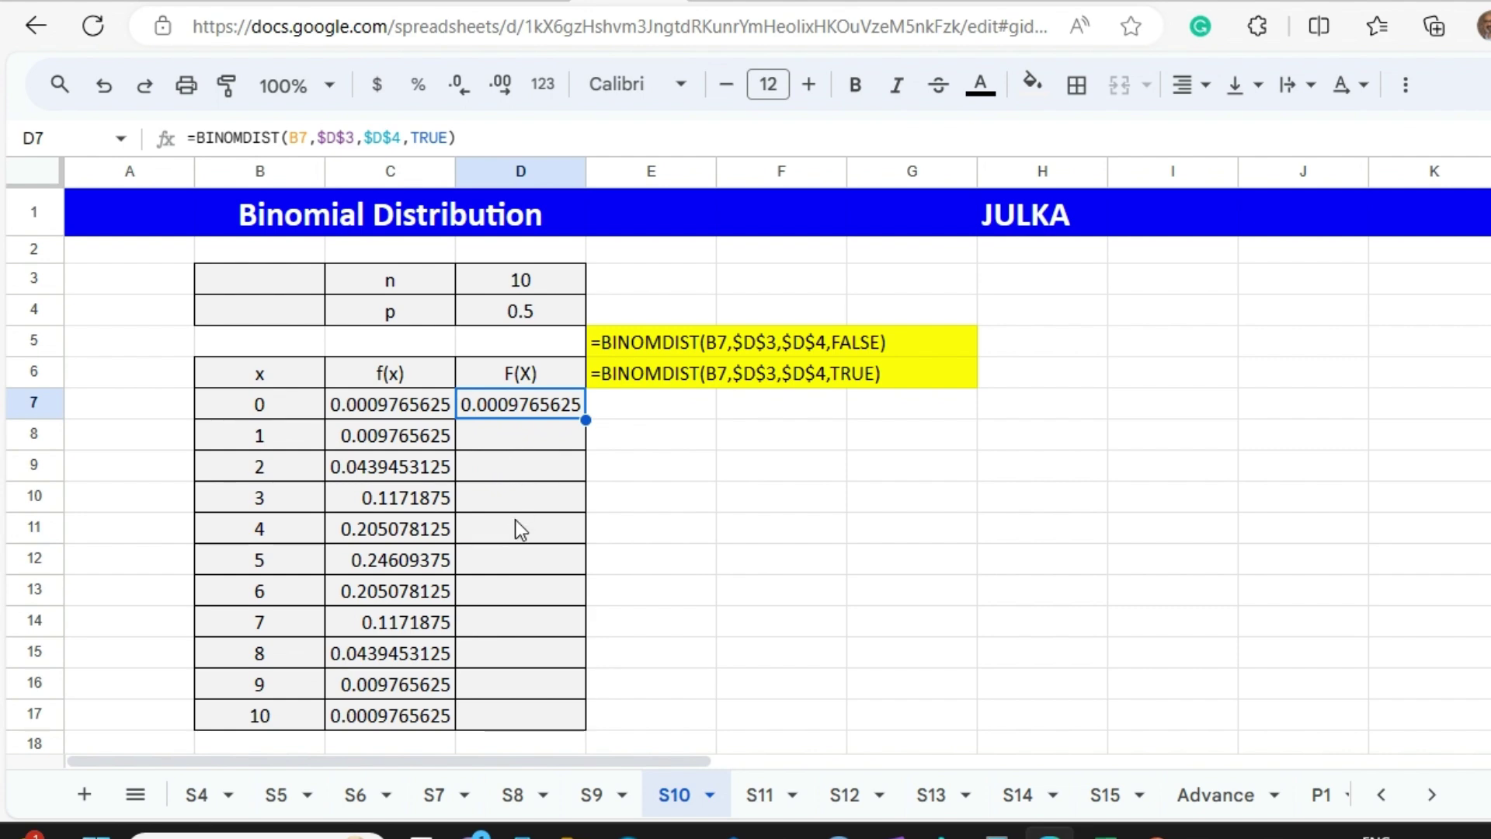
Step: Fill the D7 cumulative formula down to D17, reaching F(10) = 1
double_click(588, 418)
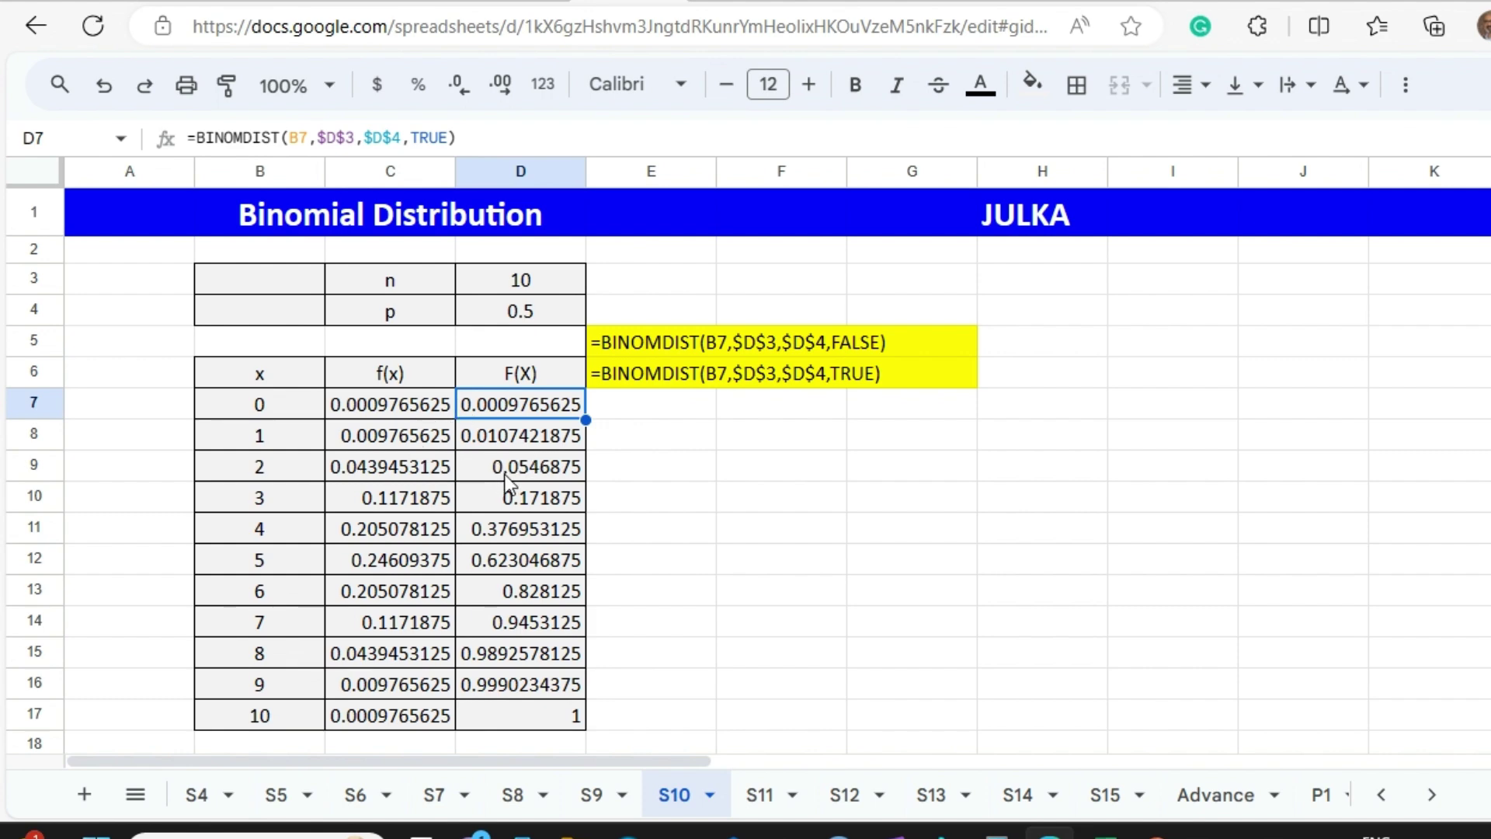
click(413, 407)
click(408, 431)
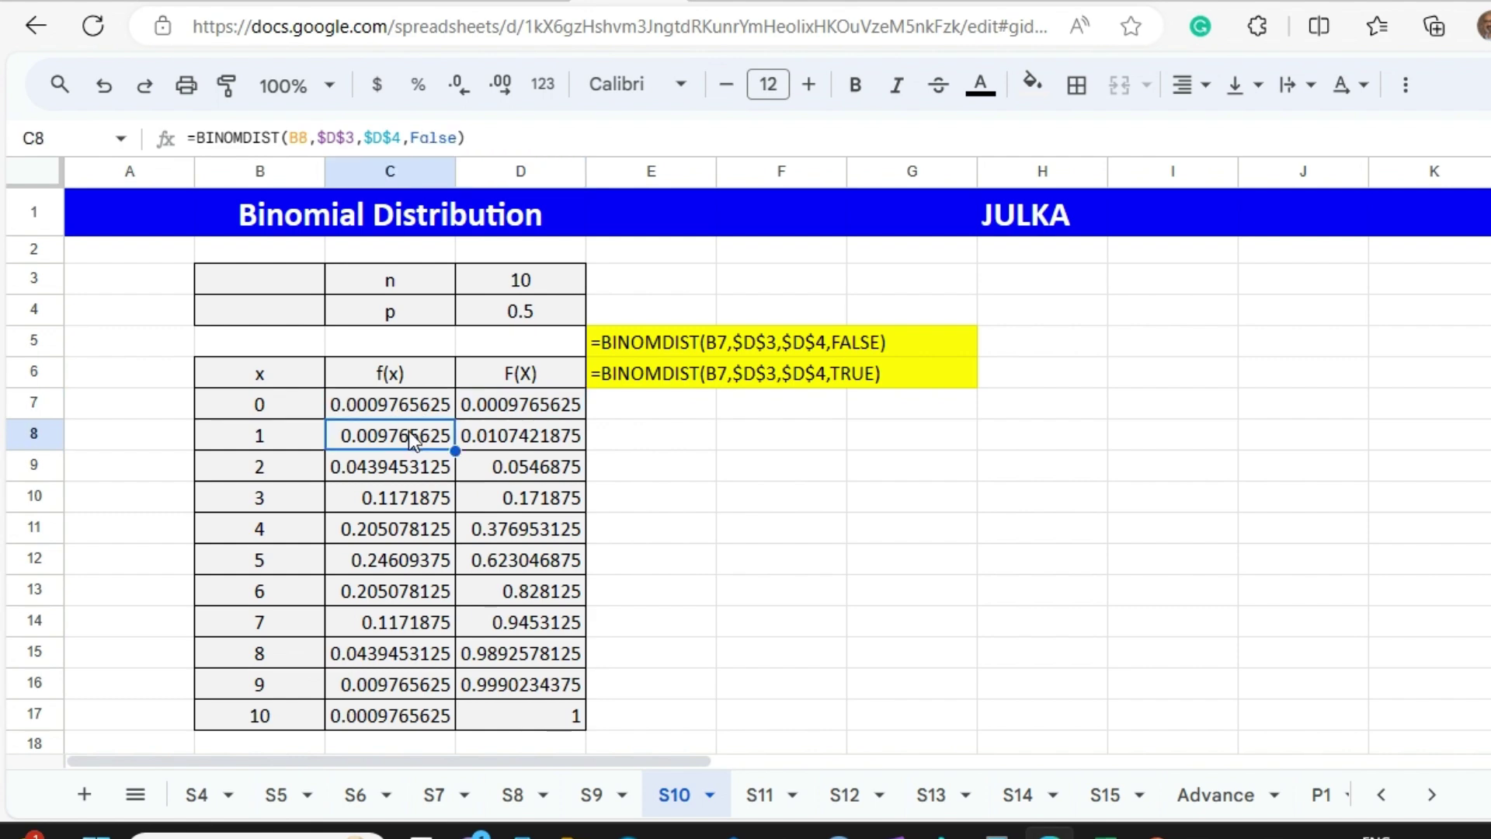
click(408, 464)
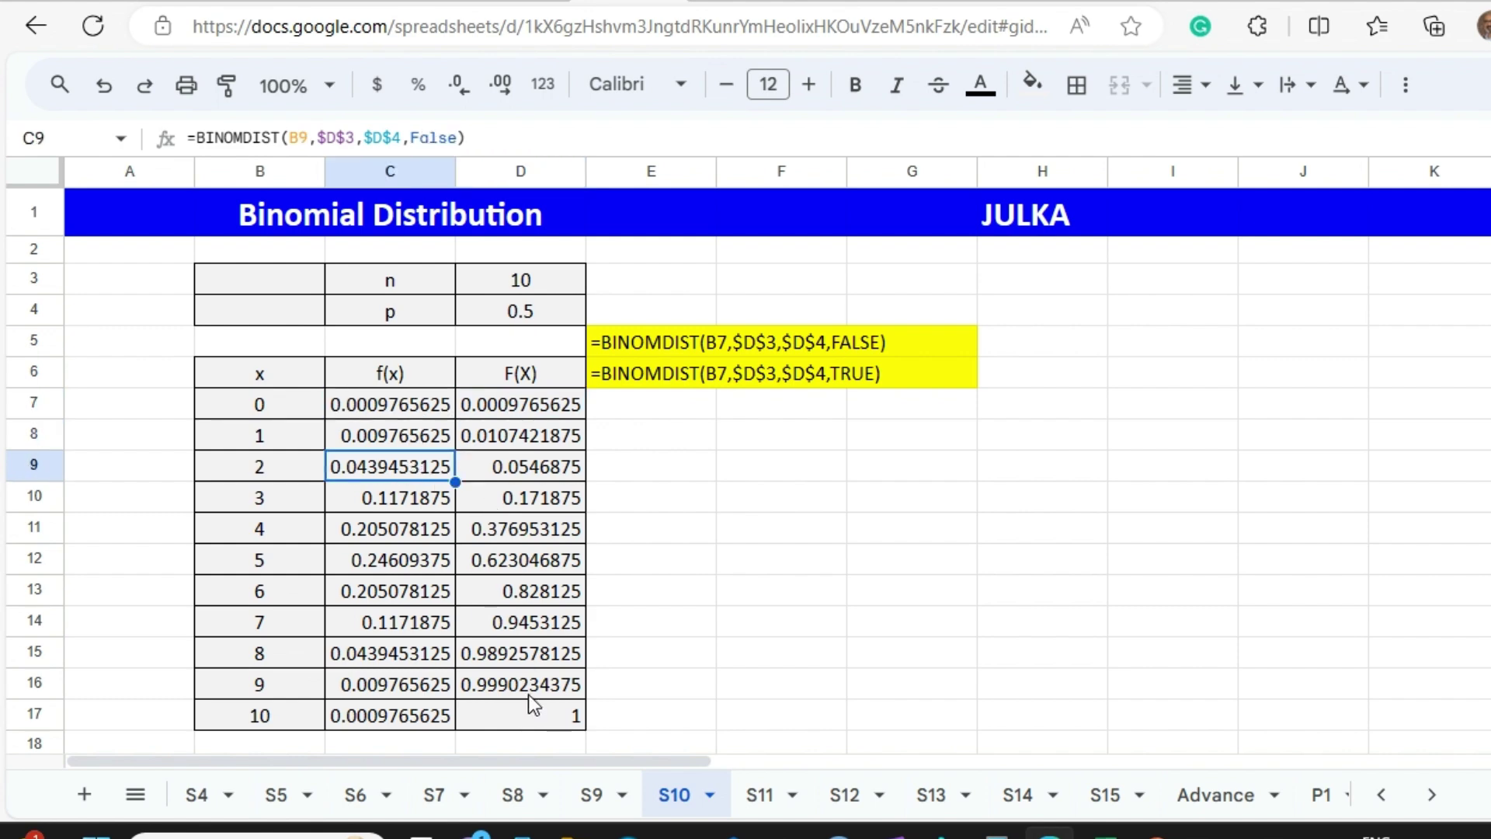
click(253, 716)
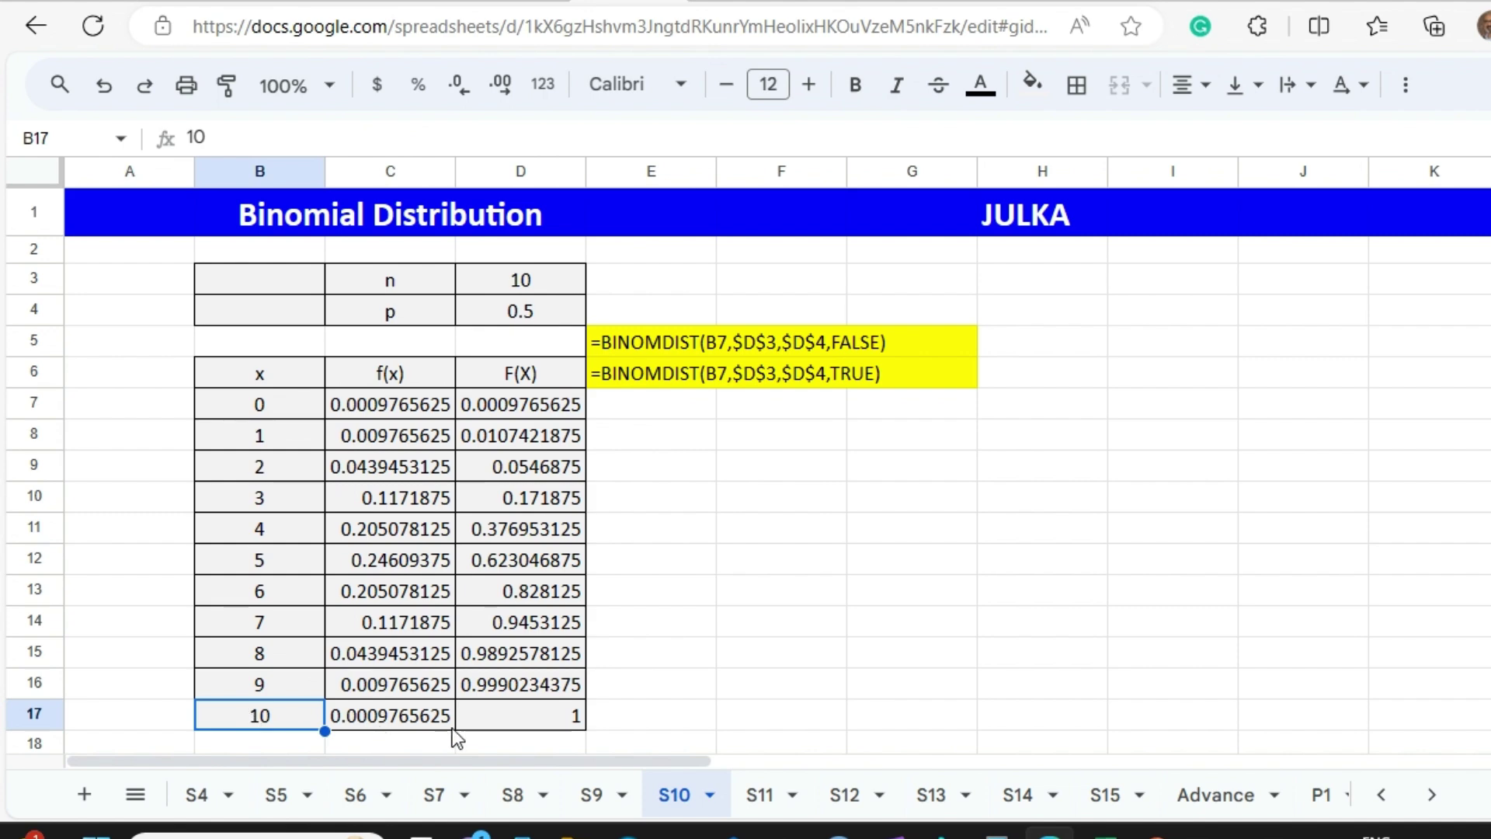
click(492, 729)
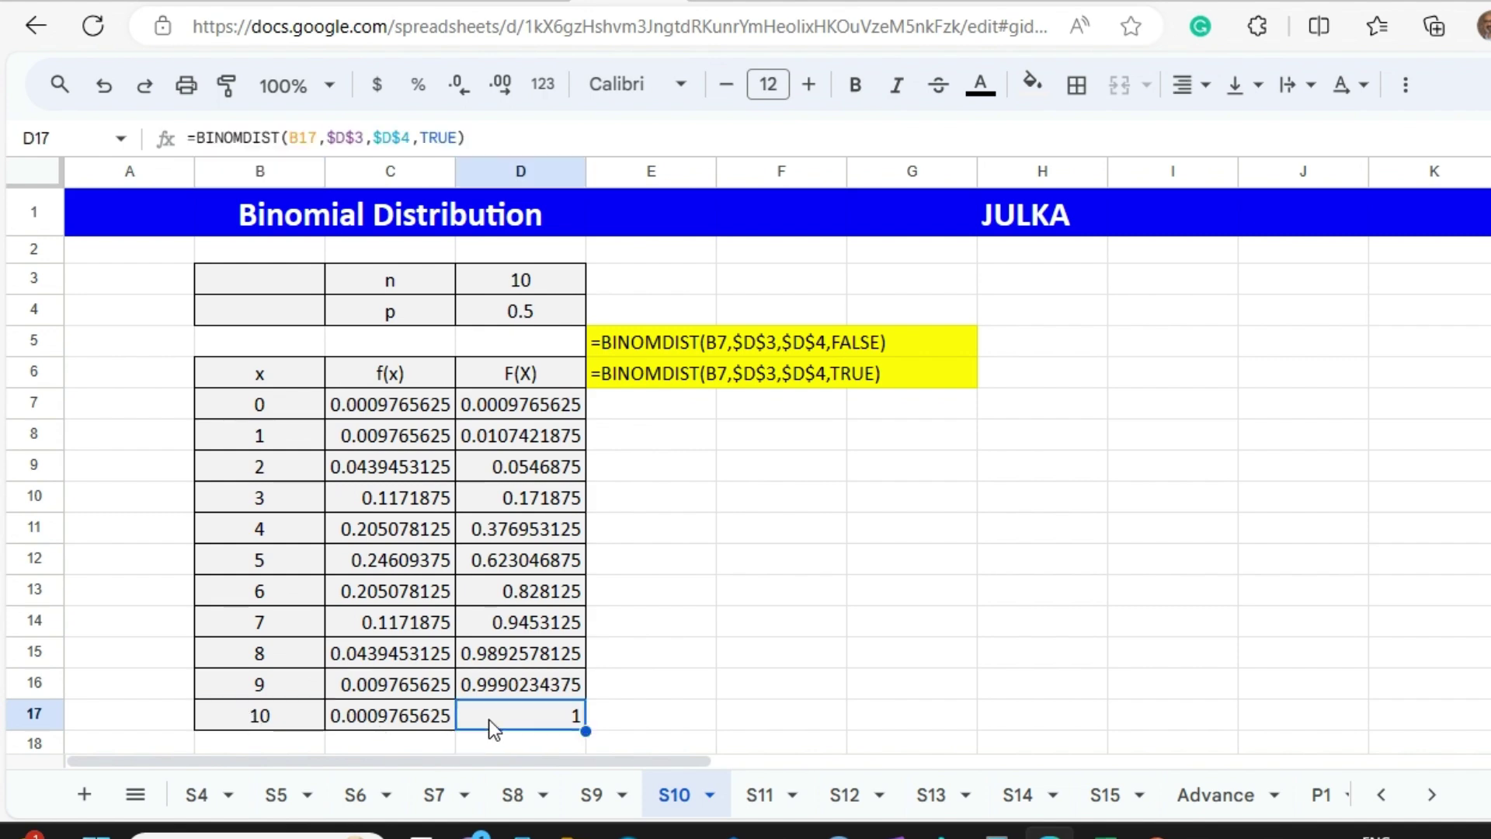
click(711, 633)
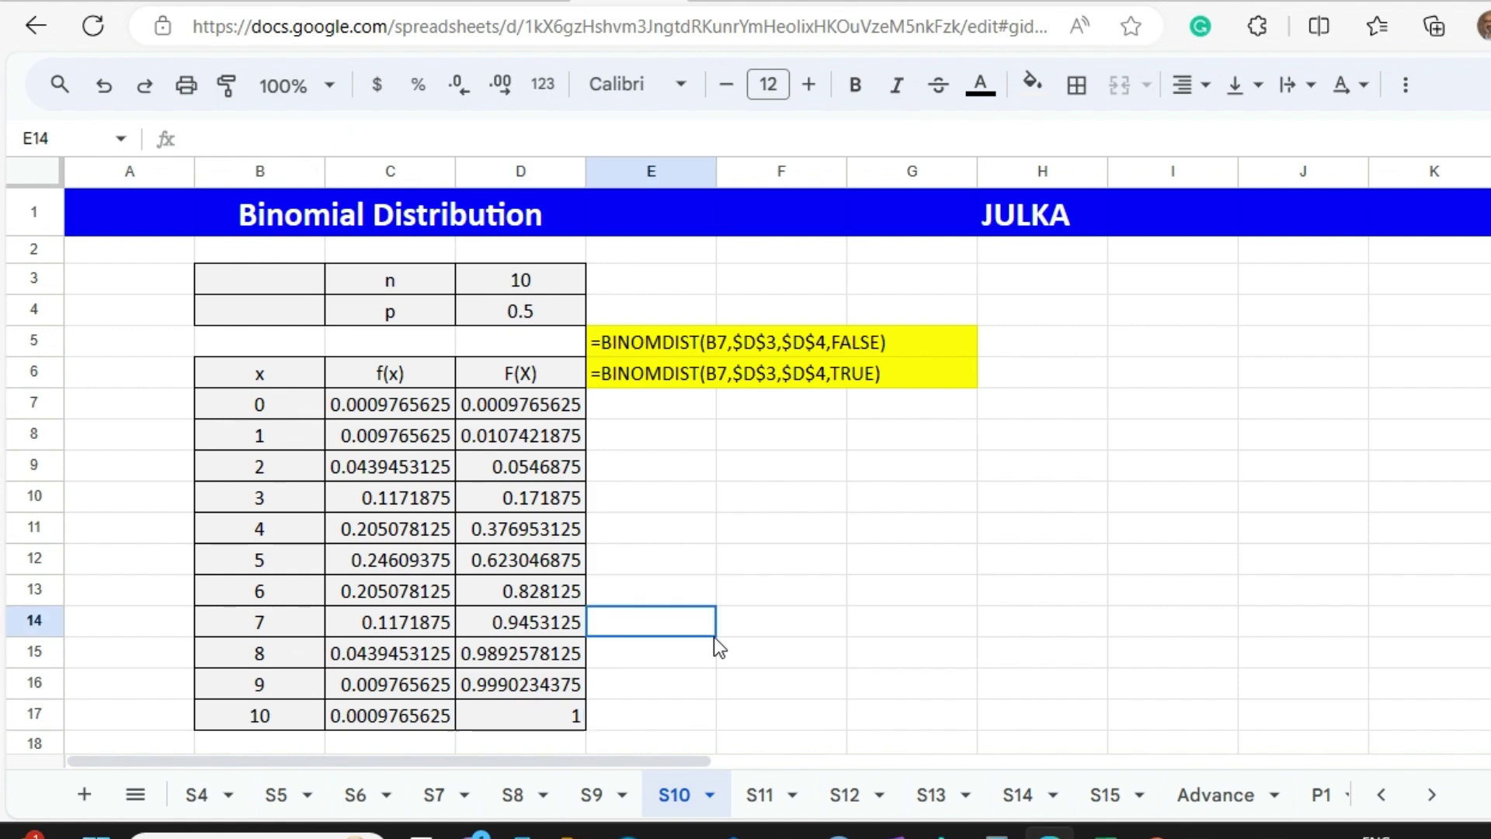
click(530, 310)
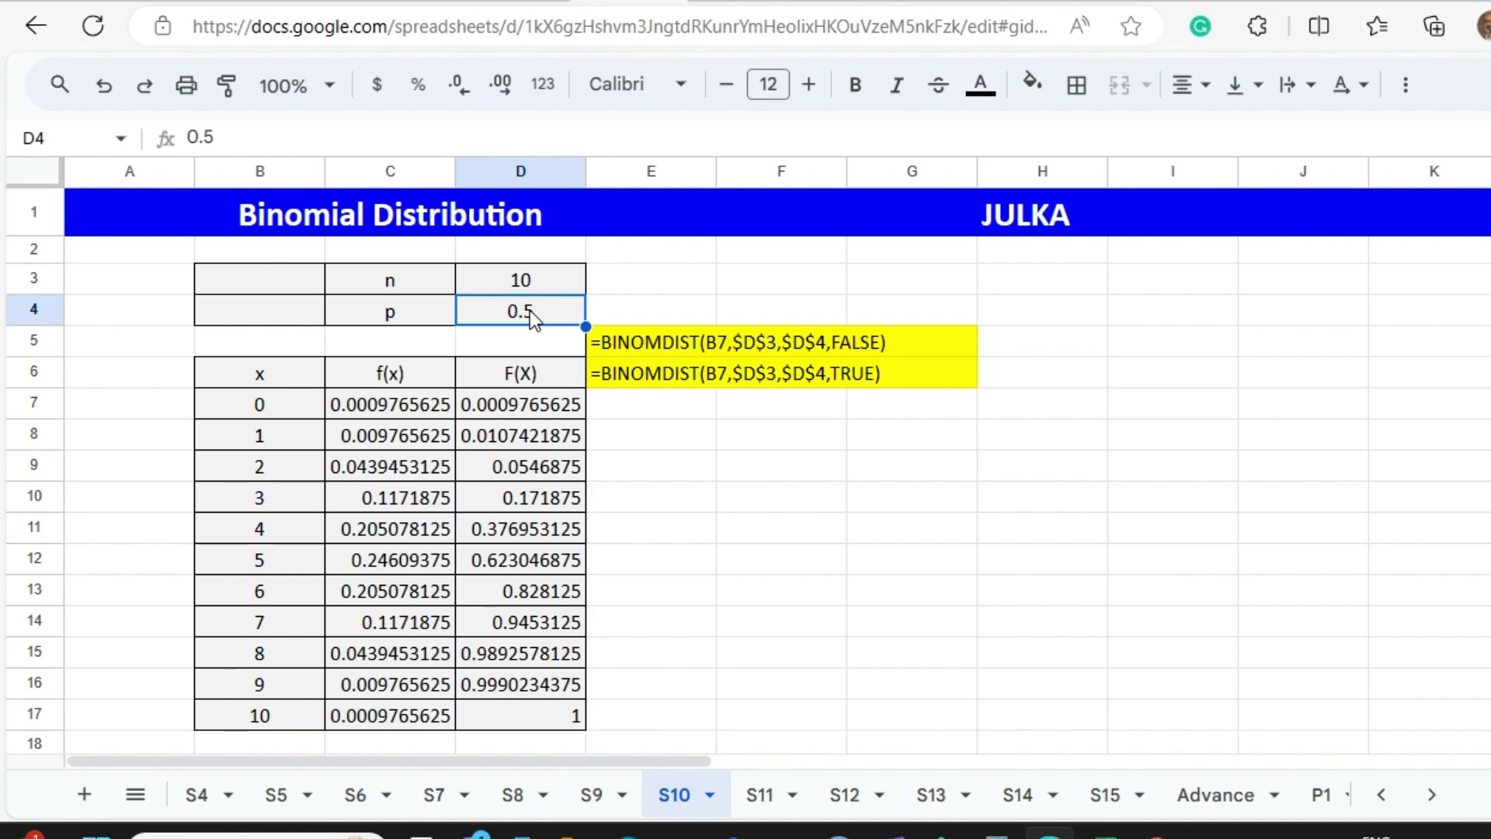
Step: Enter 0.2 as p in D4, so f(0) becomes 0.1073741824 and f(2) = 0.301989888 peaks
text(0)
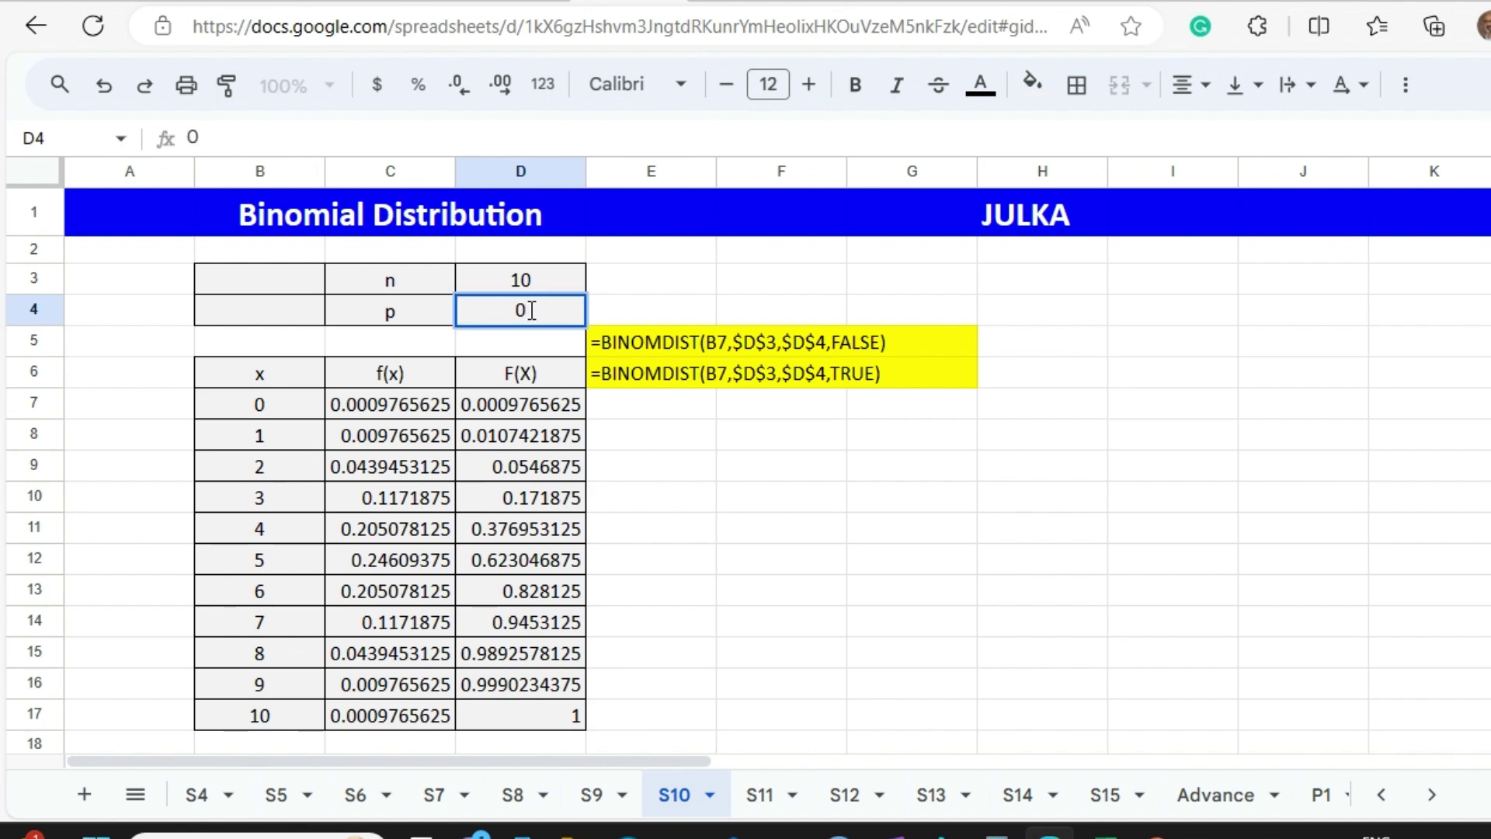
text(.2)
key(Return)
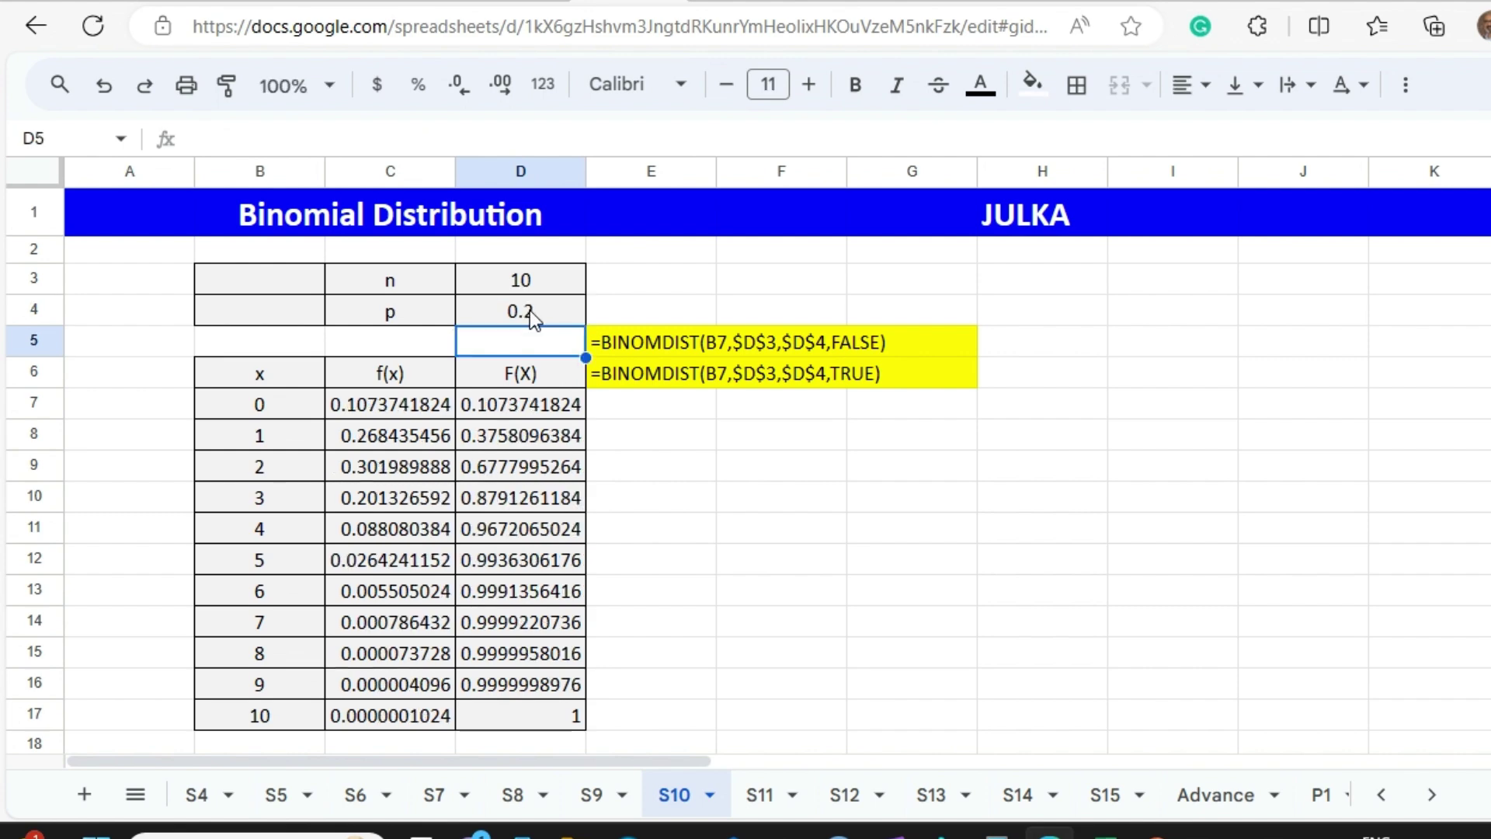